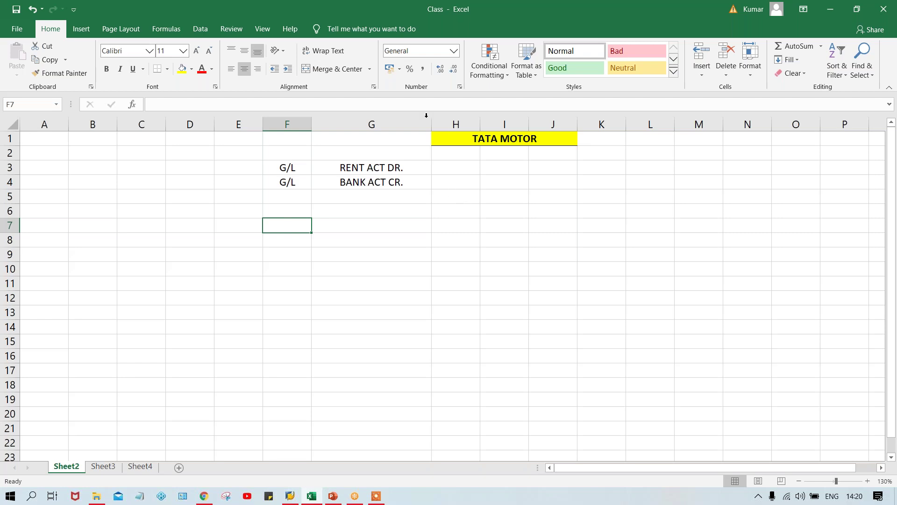
- Narrow column G to fit its account names and enter a bold COA heading in cell J6
drag(431, 123, 380, 122)
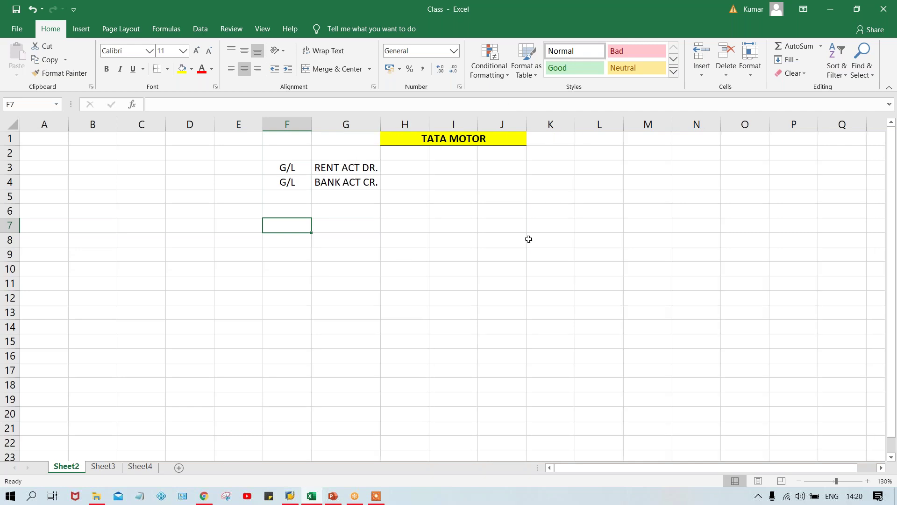
click(486, 213)
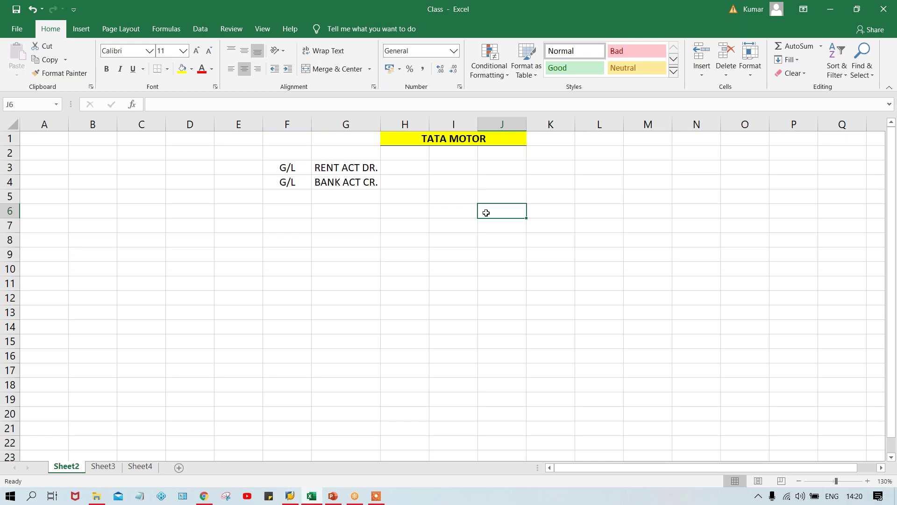
text(COA)
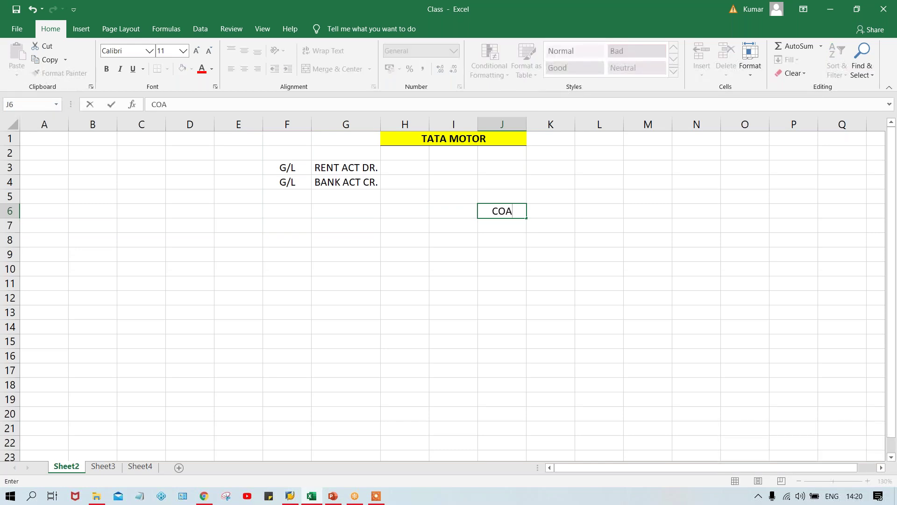
key(Return)
click(503, 213)
key(ctrl+b)
- Enter the chart of accounts code TCOA in J7, under the COA heading
click(502, 226)
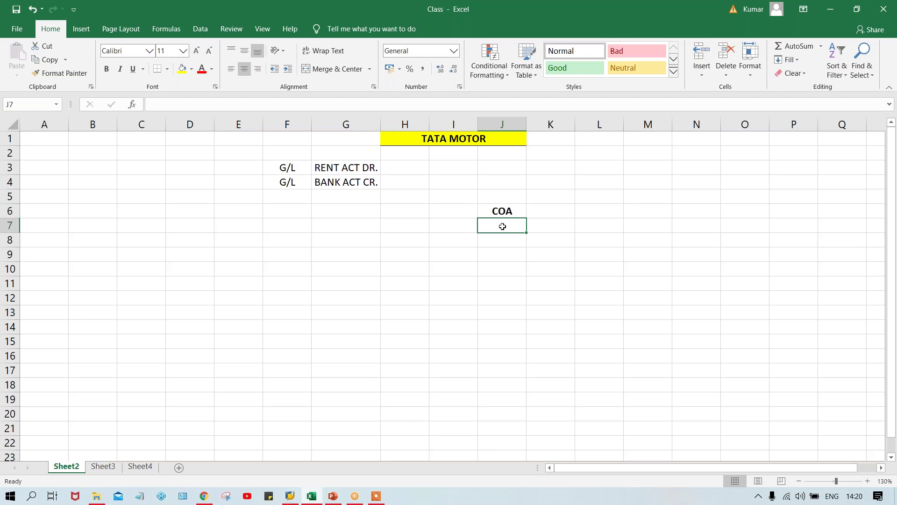
text(T)
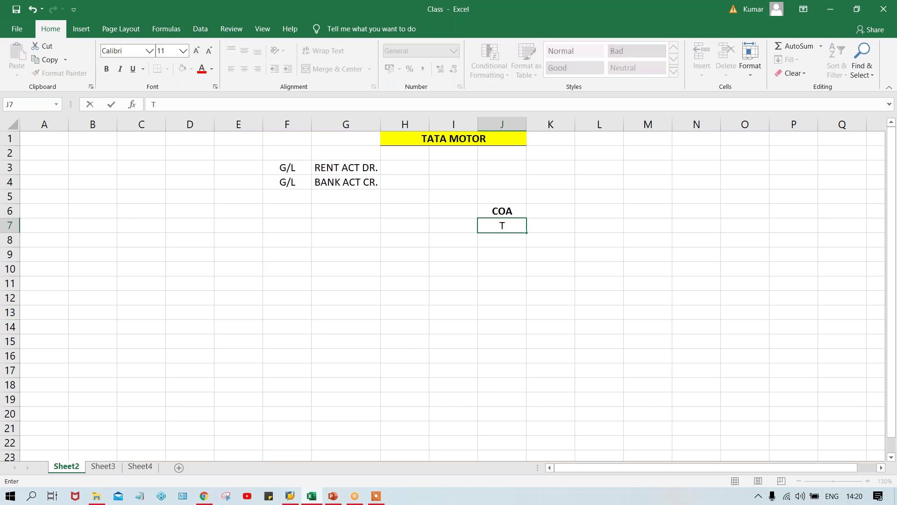
text(COA)
key(Return)
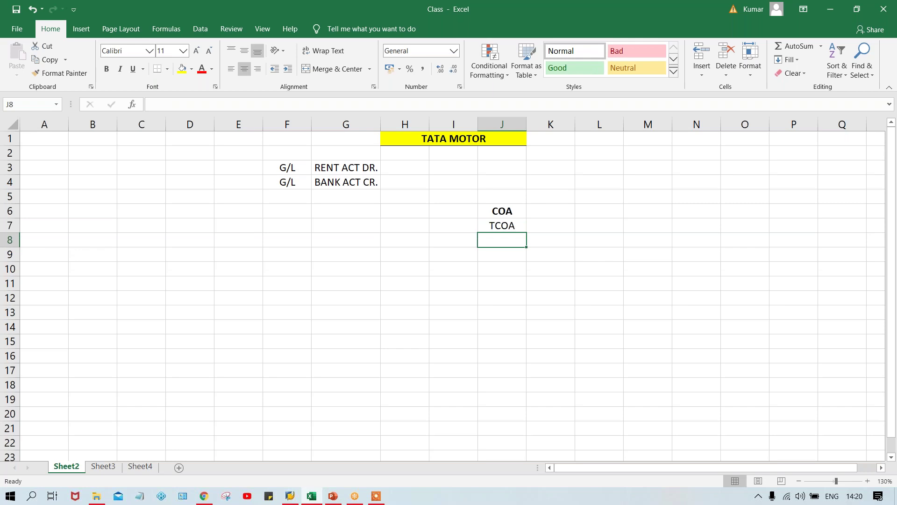
- Add a bold CC heading in I6 with the company code TM00 beneath it in I7
click(450, 215)
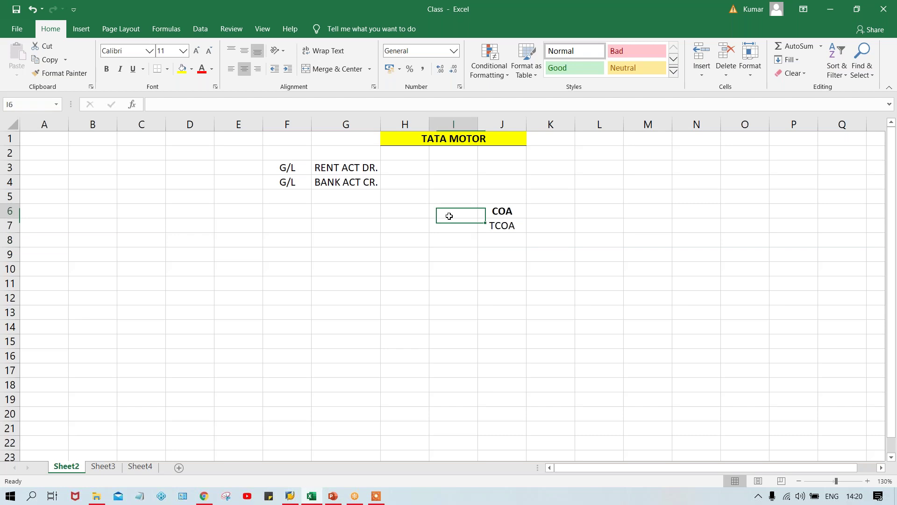
text(C)
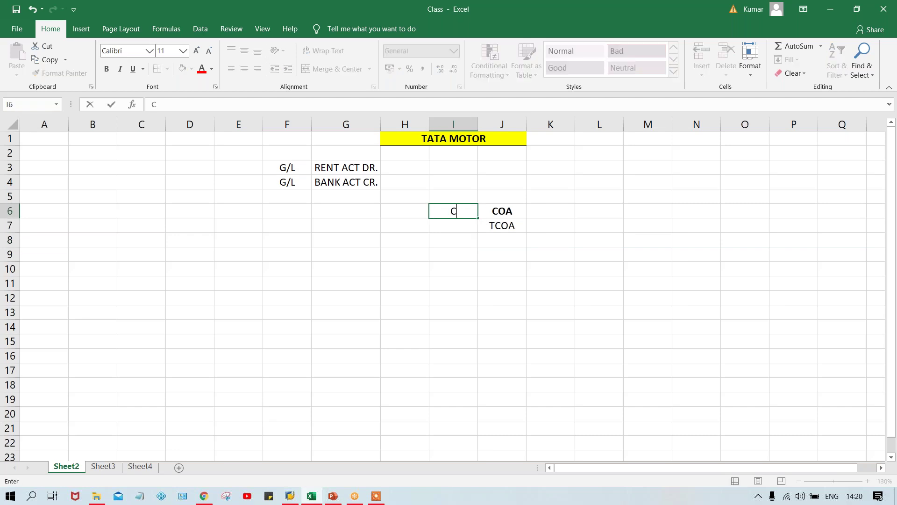
text(C)
key(Return)
text(TM00)
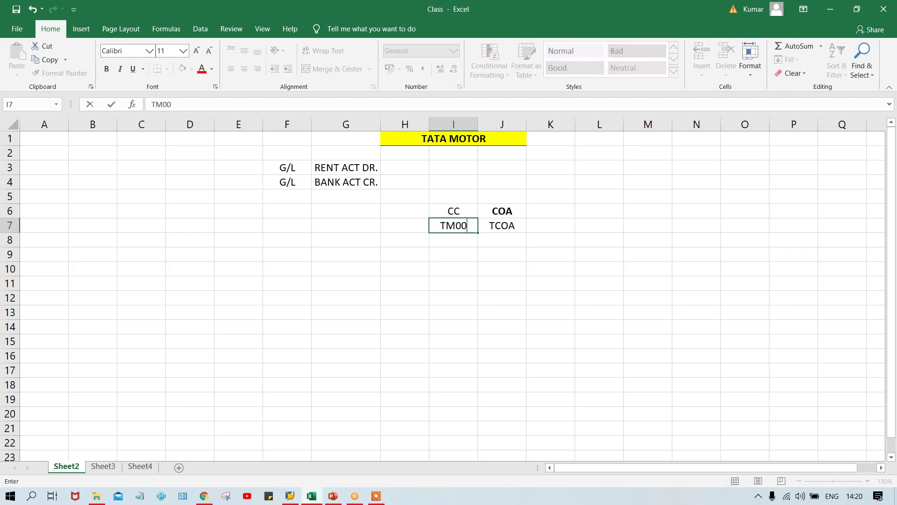
key(Return)
click(451, 215)
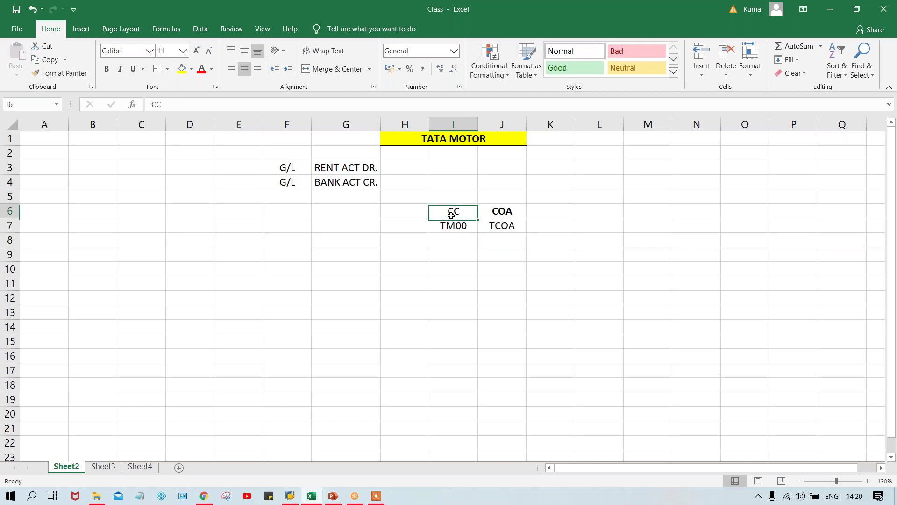
key(ctrl+b)
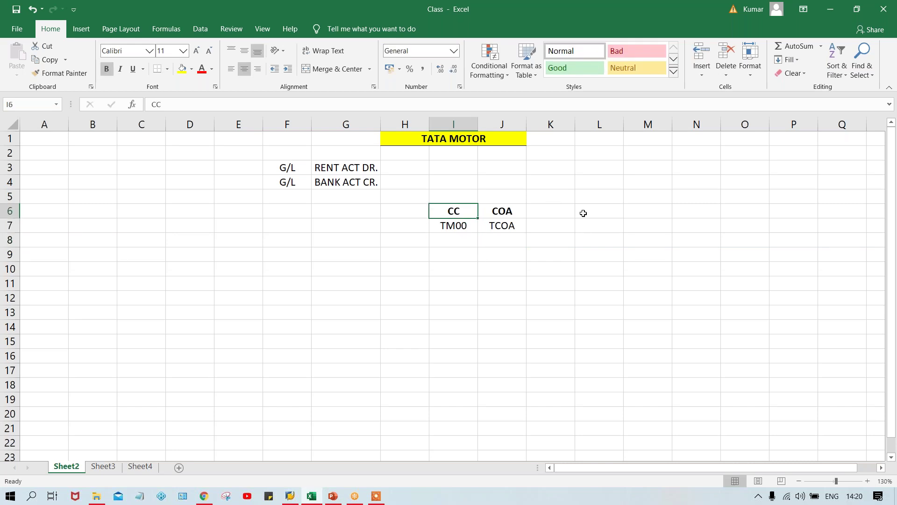
- Add a G/L heading in K6 and enter 500 beneath it in K7
click(534, 235)
click(496, 226)
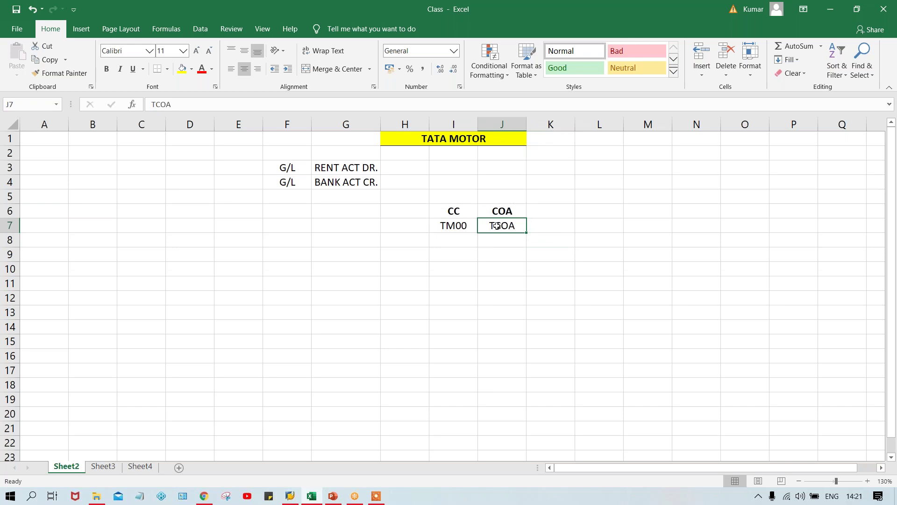
click(538, 212)
text(G/L)
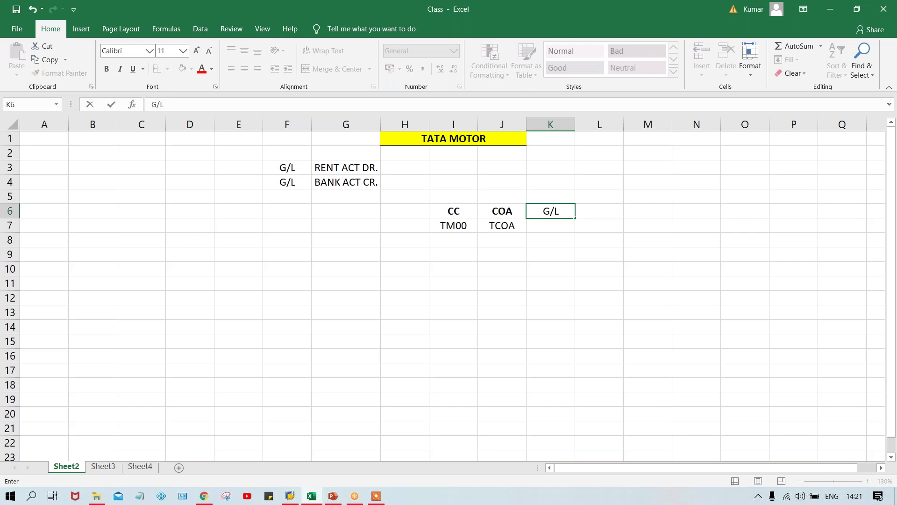
key(Return)
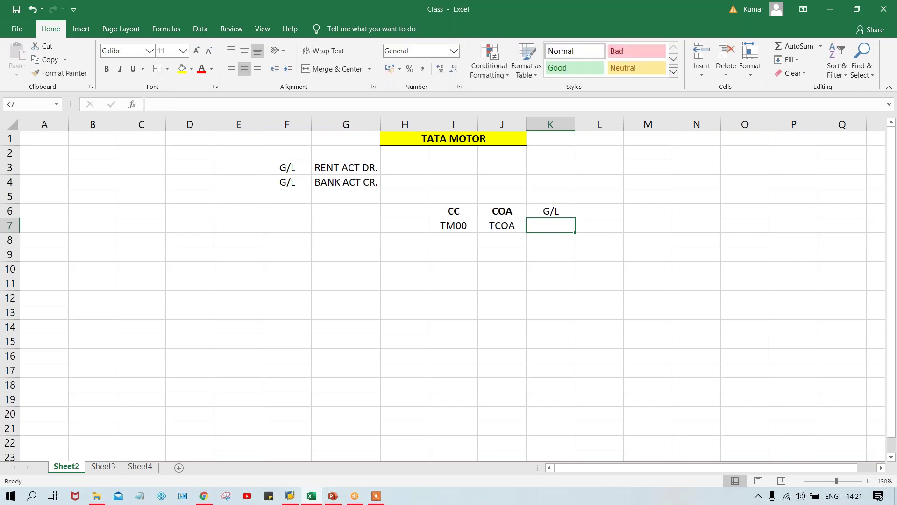
click(492, 226)
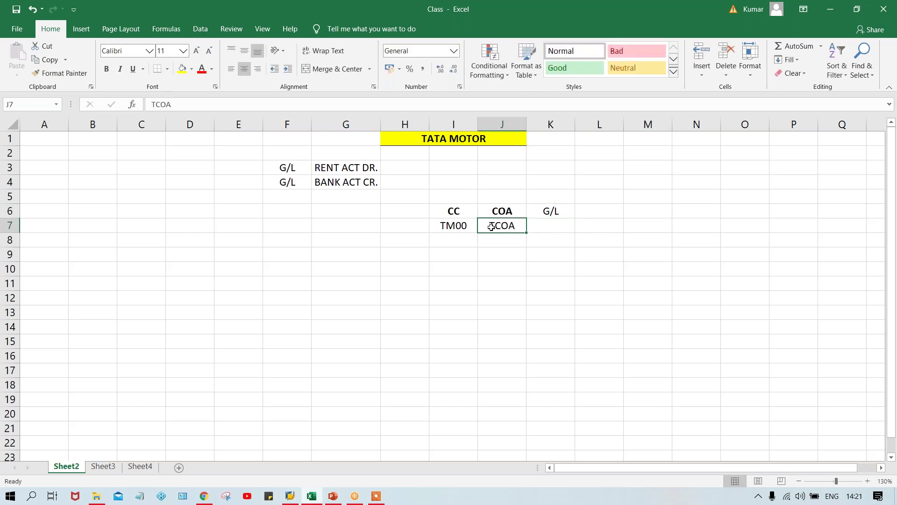
click(550, 226)
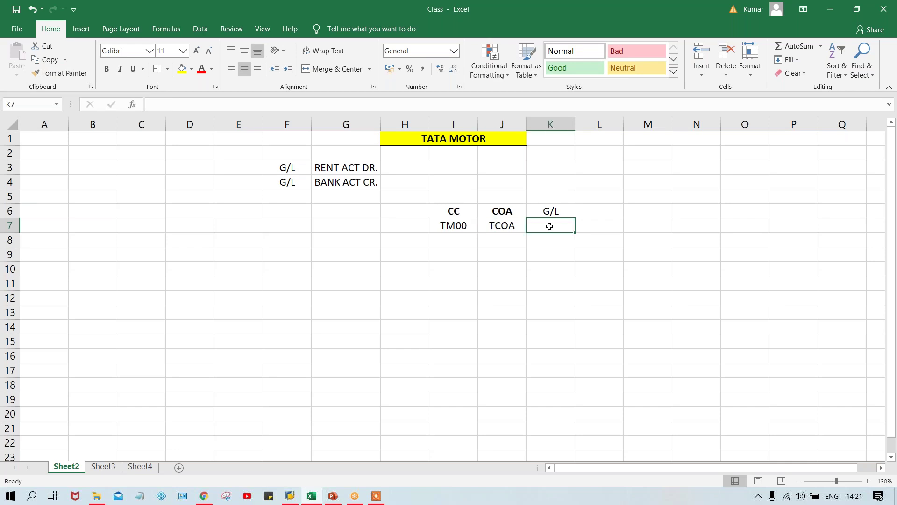
text(500)
key(Return)
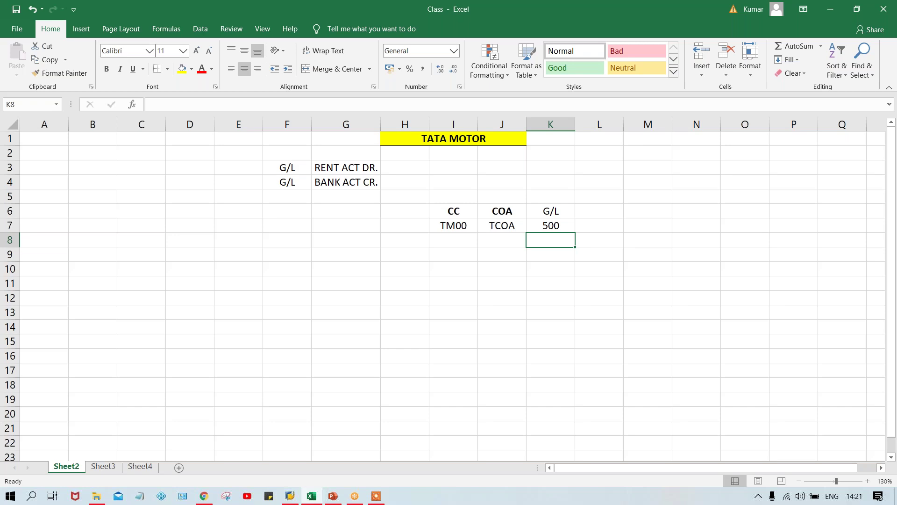
- Enter the numbers 1 and 2 in cells J3 and J4, beside the rent and bank account rows
click(503, 167)
text(1)
key(Return)
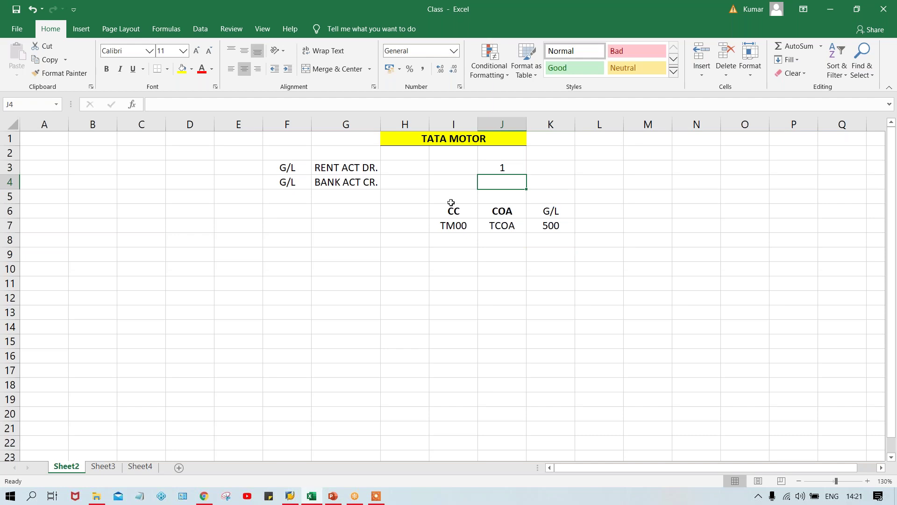
text(2)
key(Return)
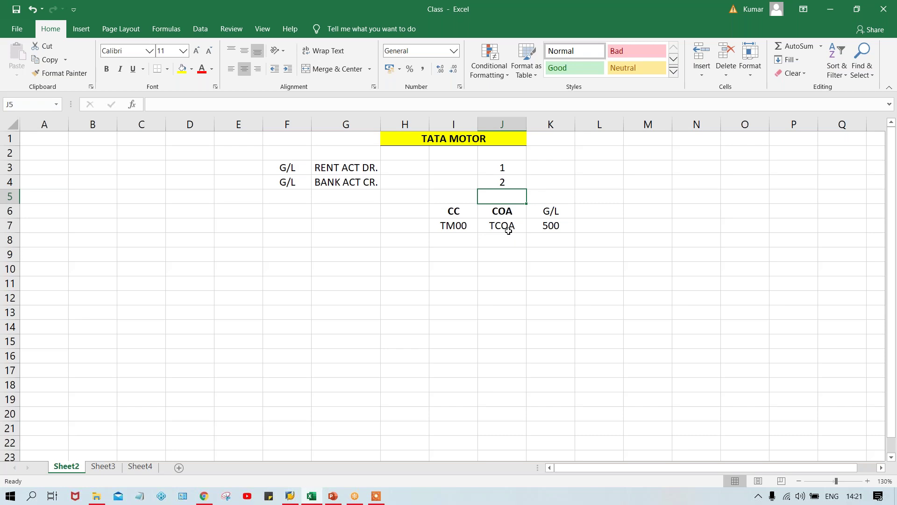
- Make the G/L heading in K6 bold
click(557, 228)
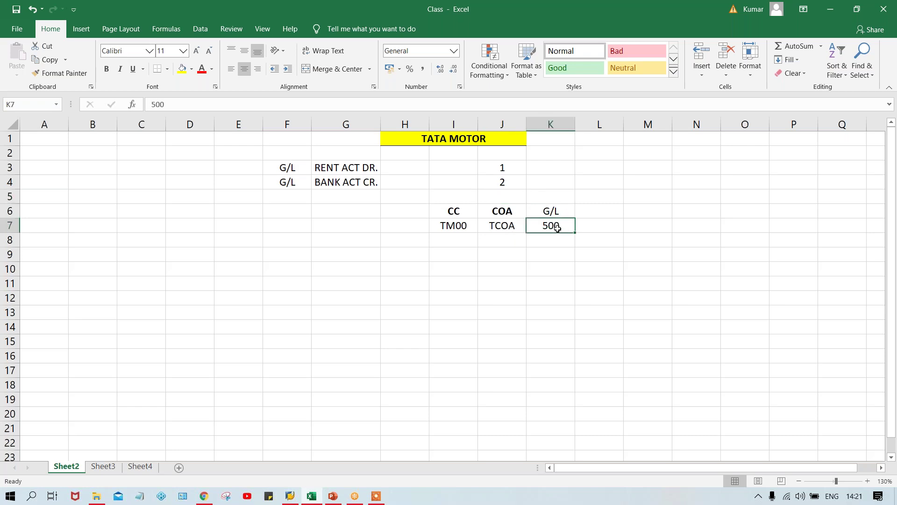
click(449, 228)
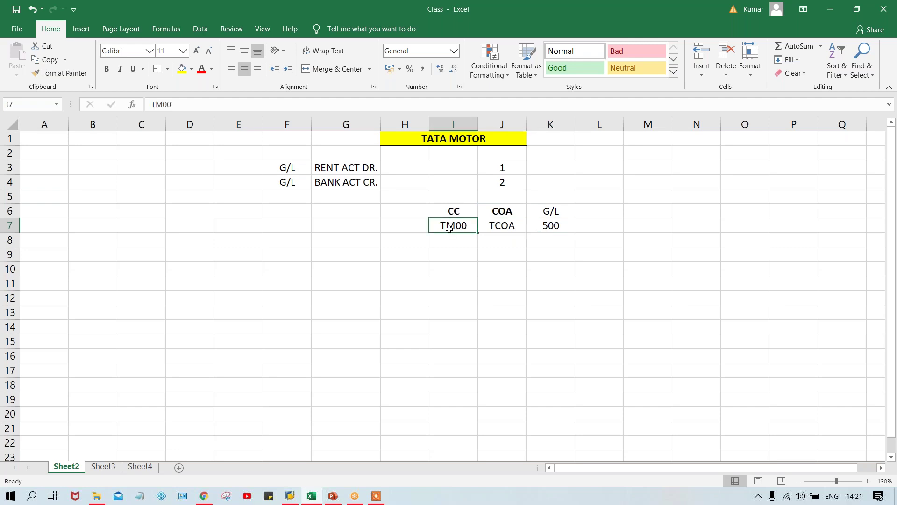
click(516, 228)
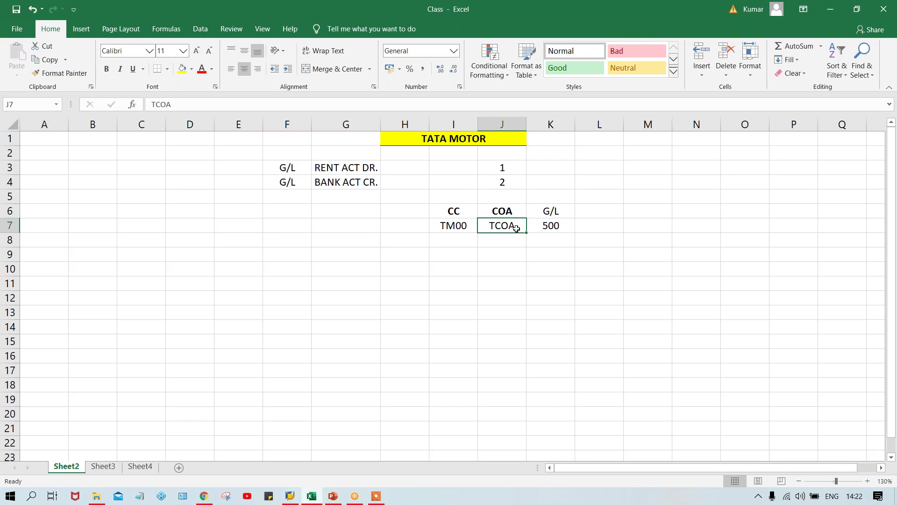
click(554, 211)
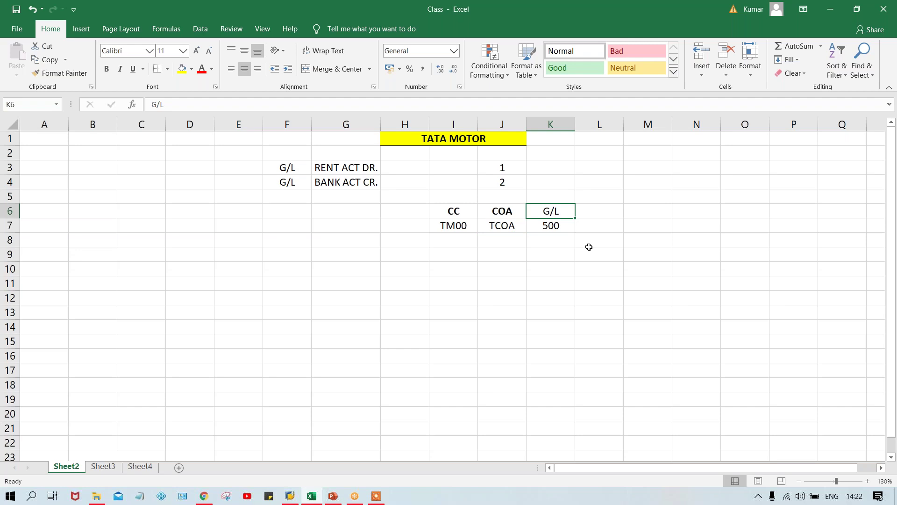
key(ctrl+b)
click(498, 230)
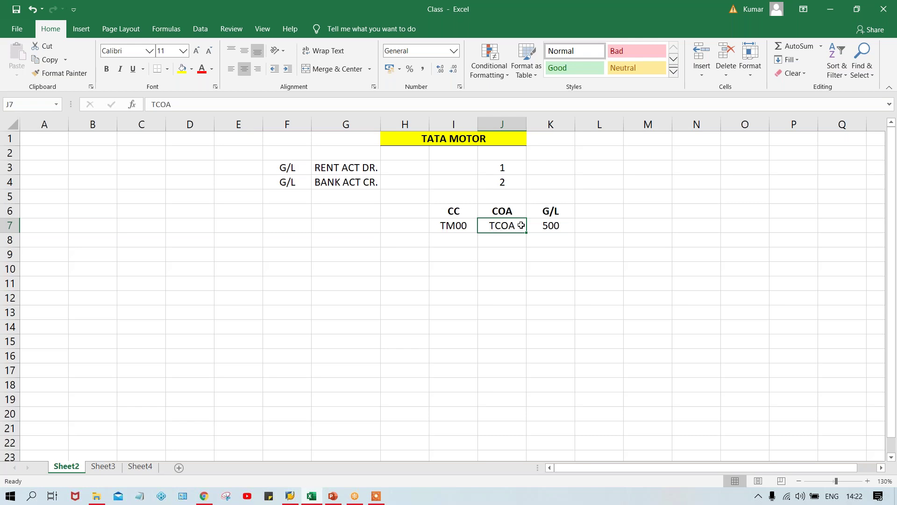
click(552, 226)
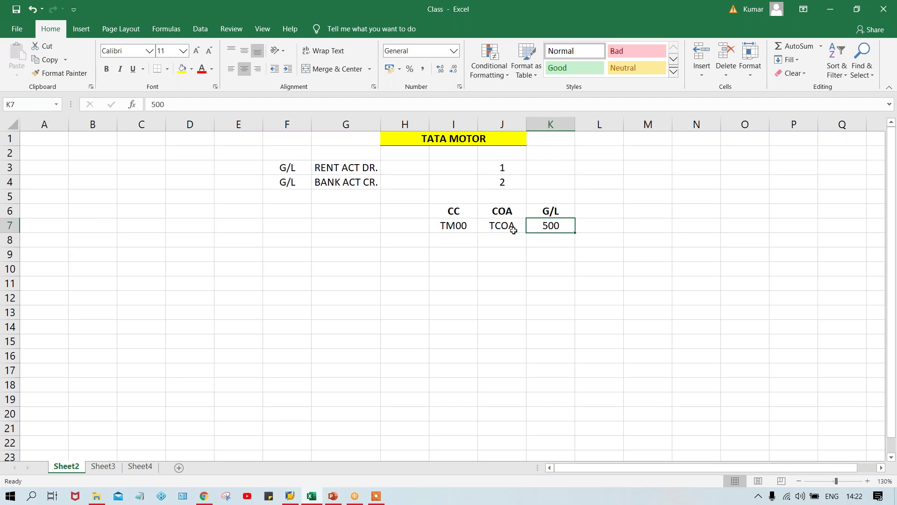
click(499, 223)
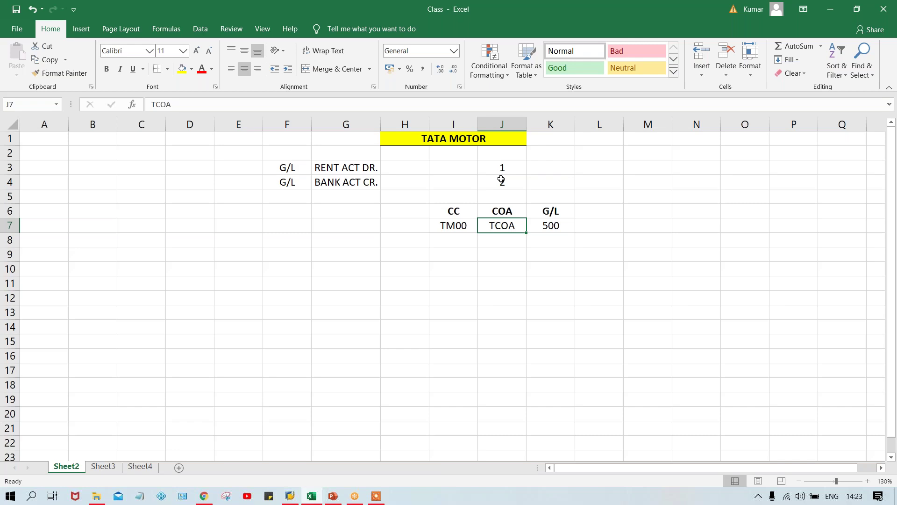
click(451, 223)
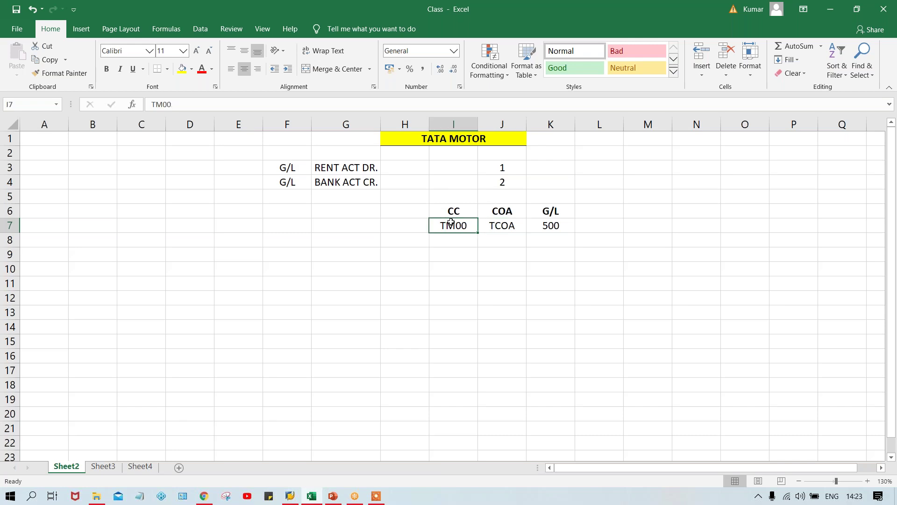
- List the further company codes TC00, TS00 and TH00 in I8 to I10, below TM00
click(449, 239)
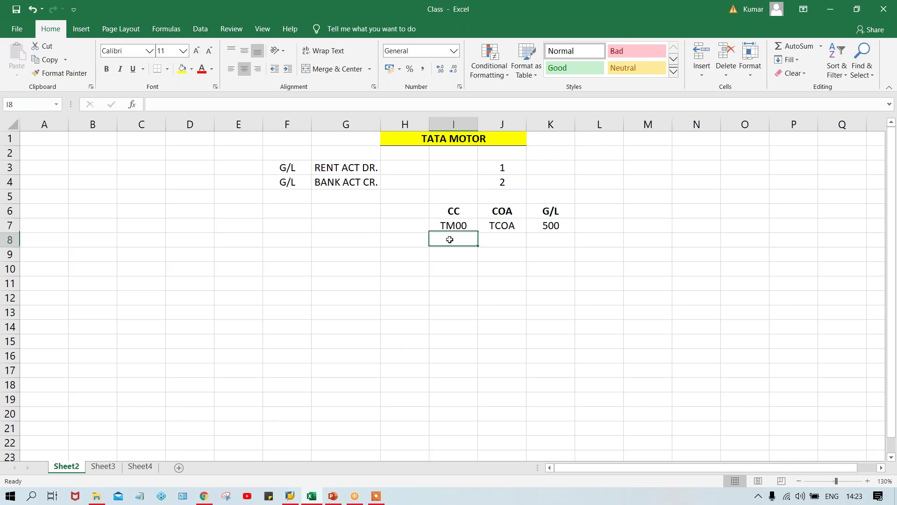
text(TM)
key(BackSpace)
key(BackSpace)
text(C00)
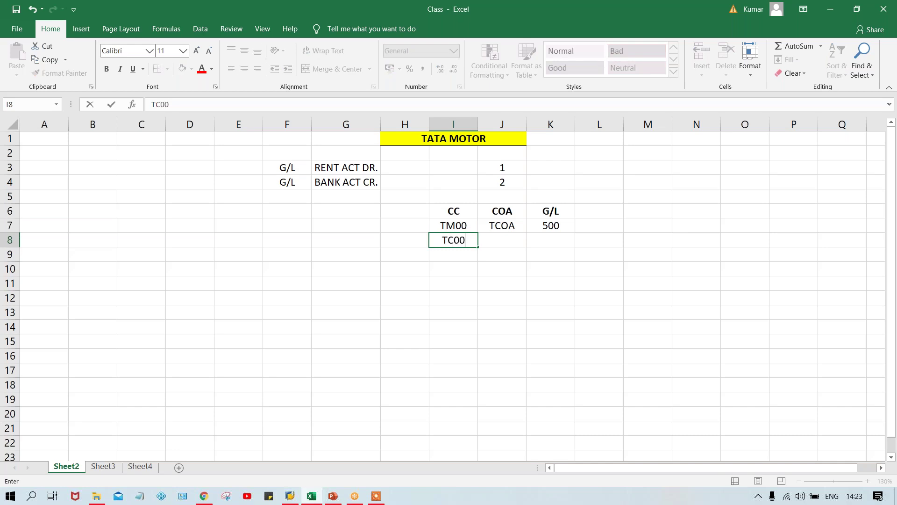
key(Return)
text(T)
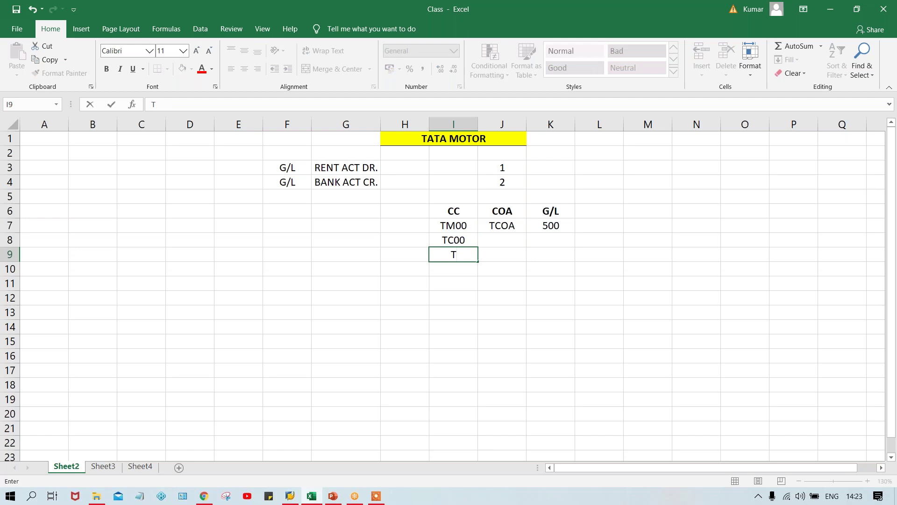
text(S00)
key(Return)
text(TH00)
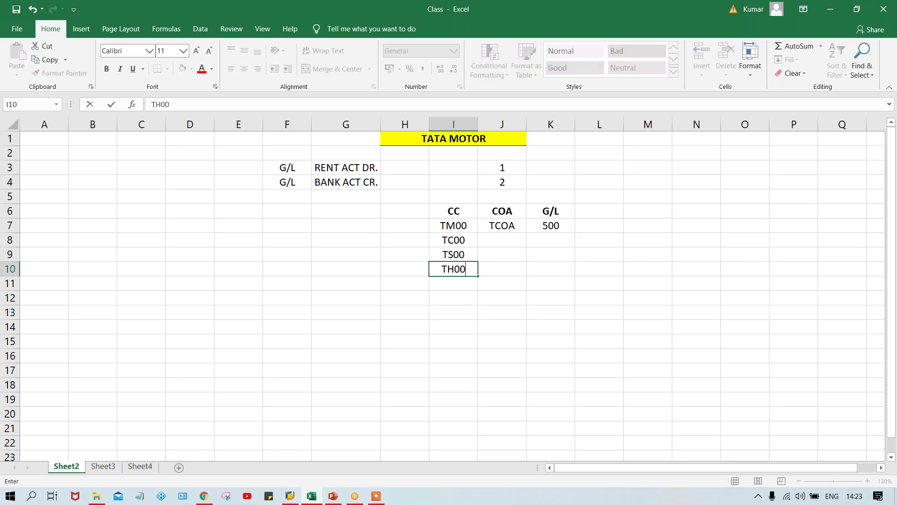
key(Return)
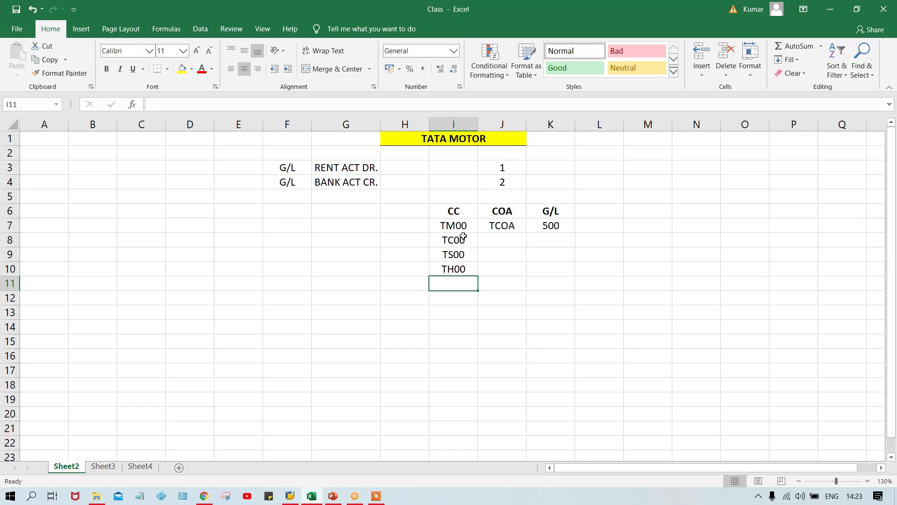
click(457, 267)
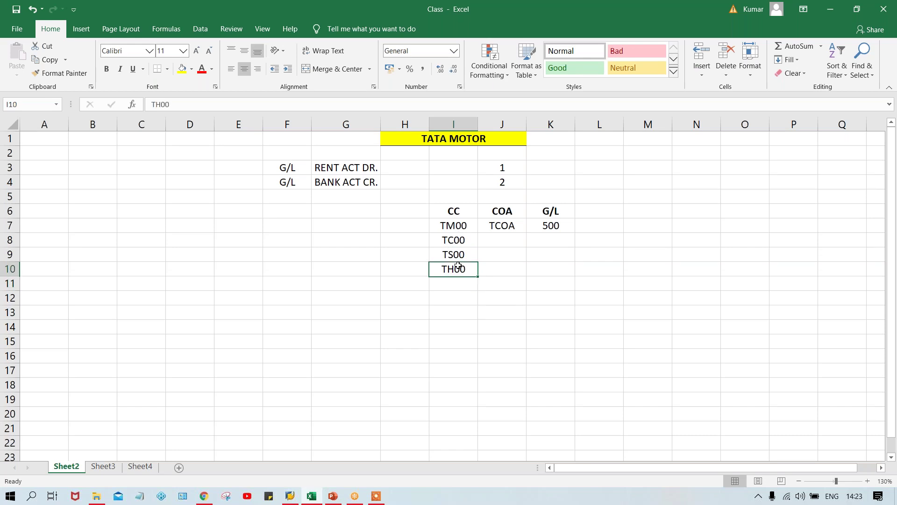
drag(458, 255, 460, 268)
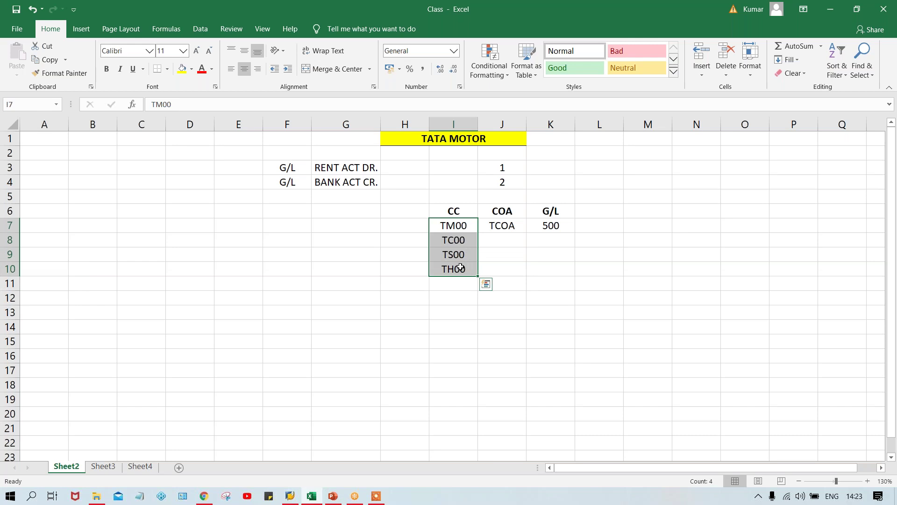
click(462, 227)
click(459, 240)
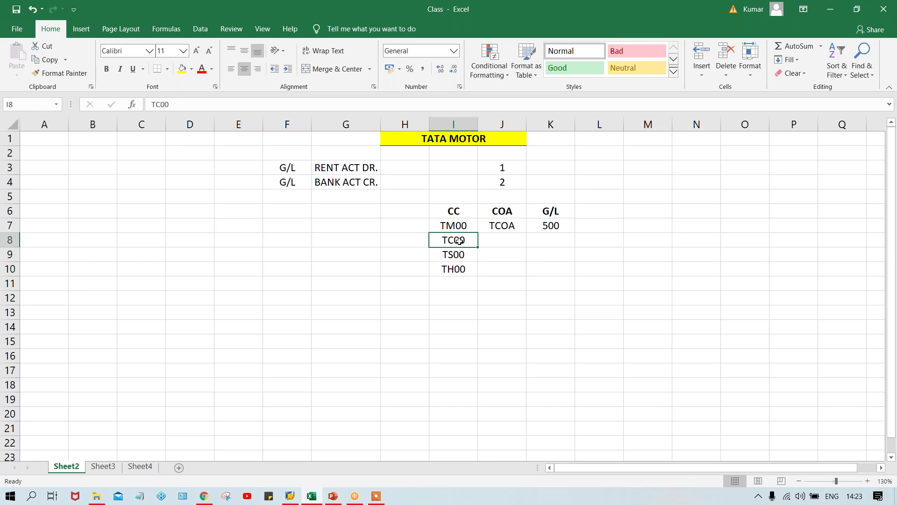
- Examine the company codes in I7 to I10 against the TCOA chart of accounts and the G/L count beside TM00
click(455, 229)
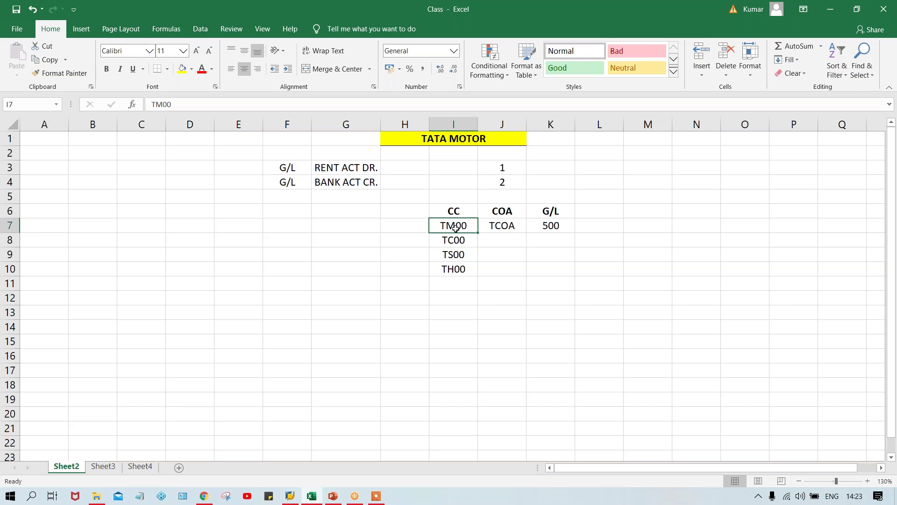
click(455, 244)
click(456, 255)
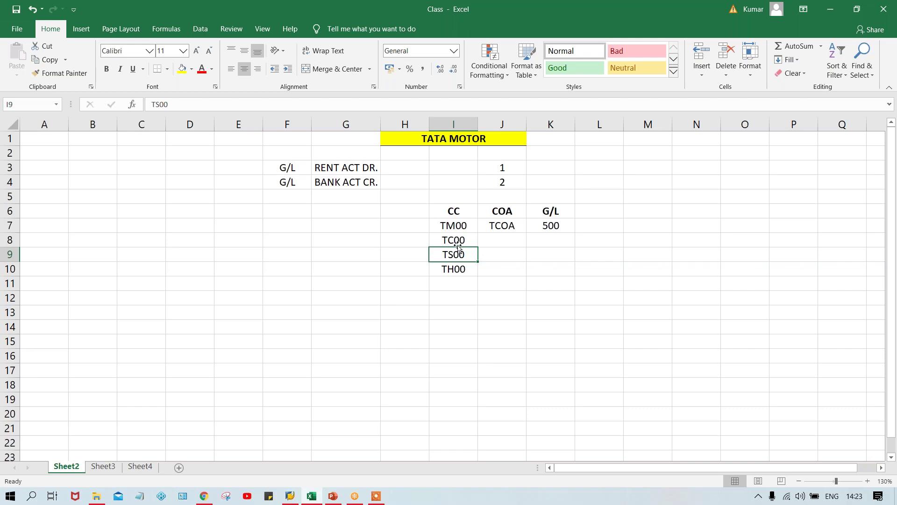
click(457, 240)
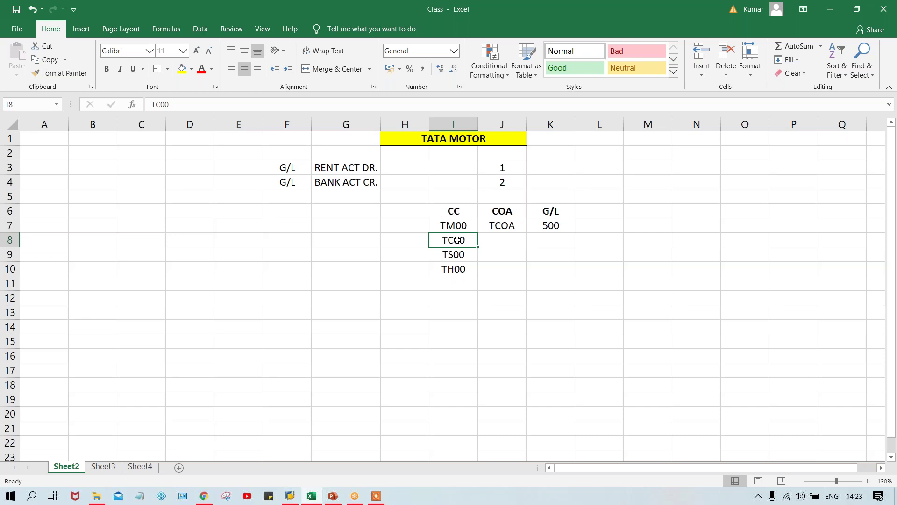
click(456, 268)
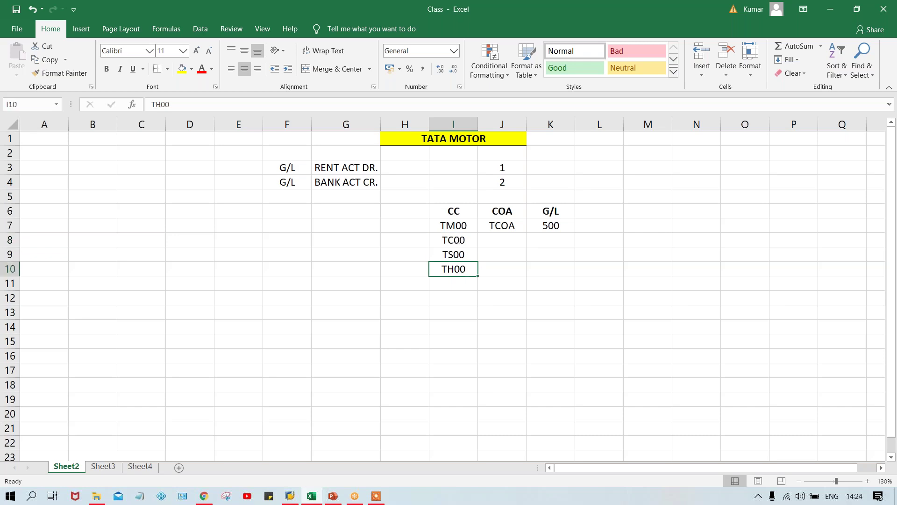
click(556, 227)
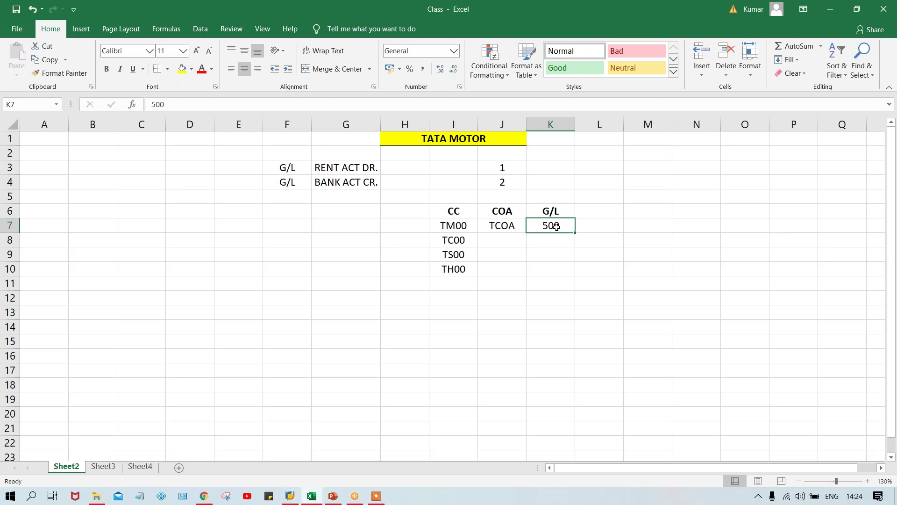
drag(458, 240, 460, 267)
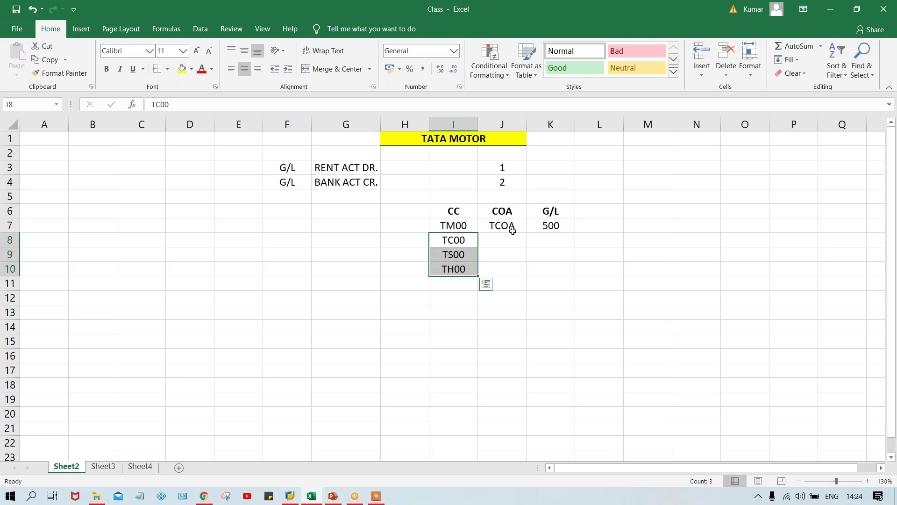
click(542, 225)
click(495, 227)
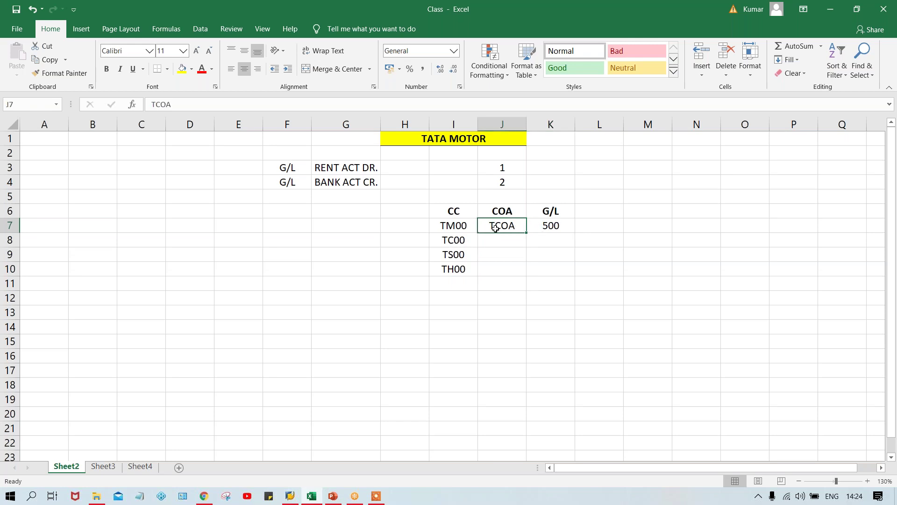
click(550, 226)
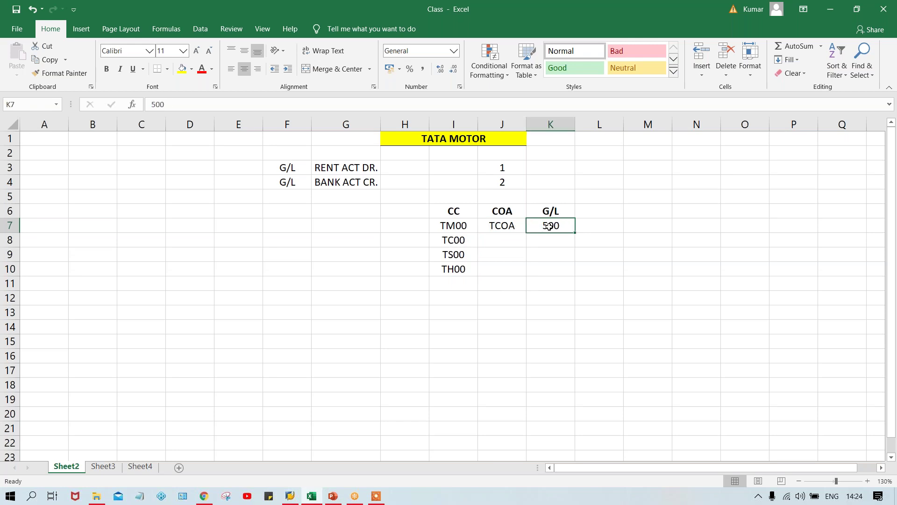
- Fill TCOA from J7 down through J10 as the chart of accounts for the other company codes
click(502, 227)
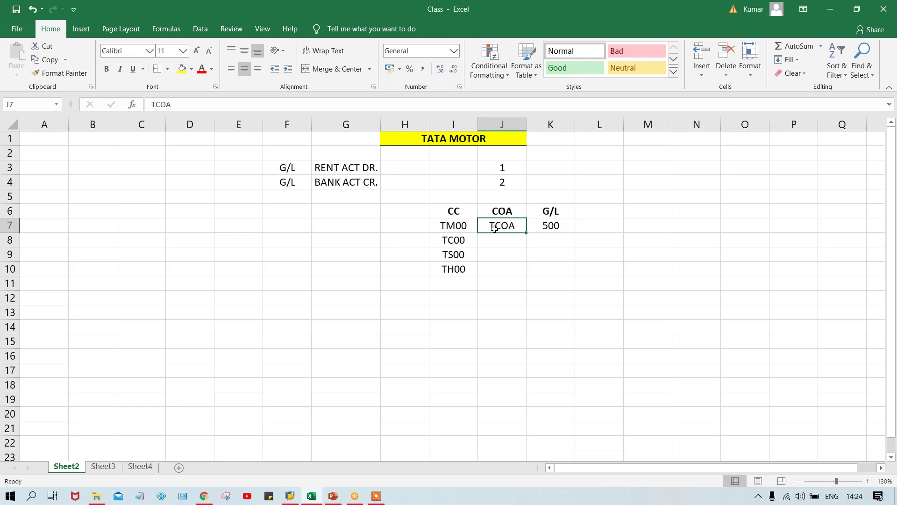
drag(495, 237, 499, 265)
key(ctrl+d)
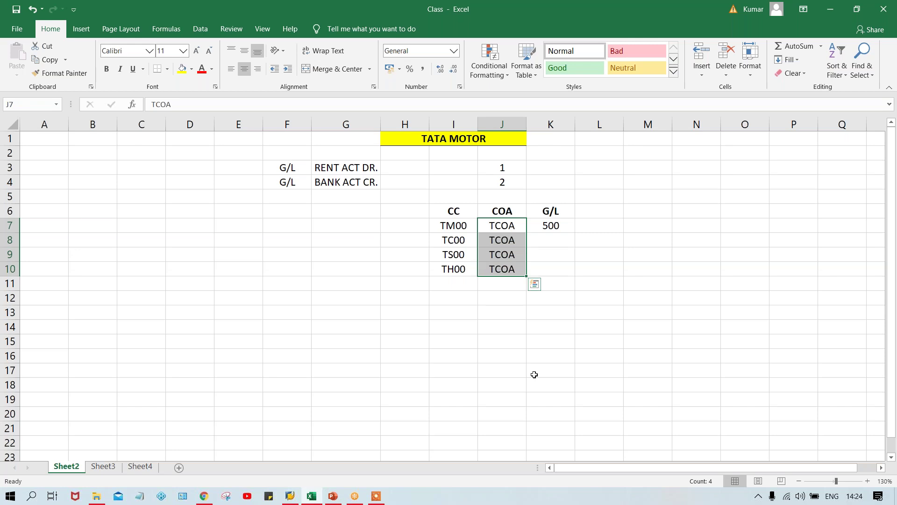
click(584, 293)
- Fill the G/L value 500 from K7 down through K10 for all the company codes
click(551, 224)
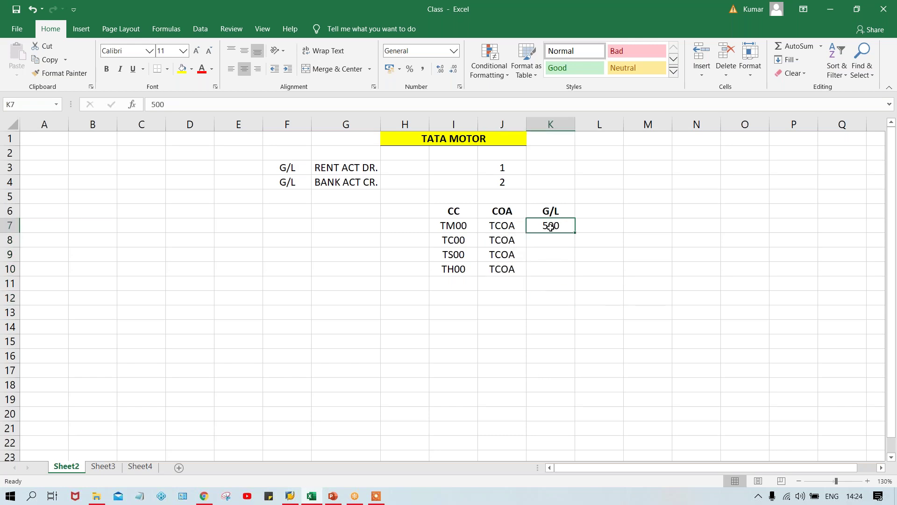
click(499, 225)
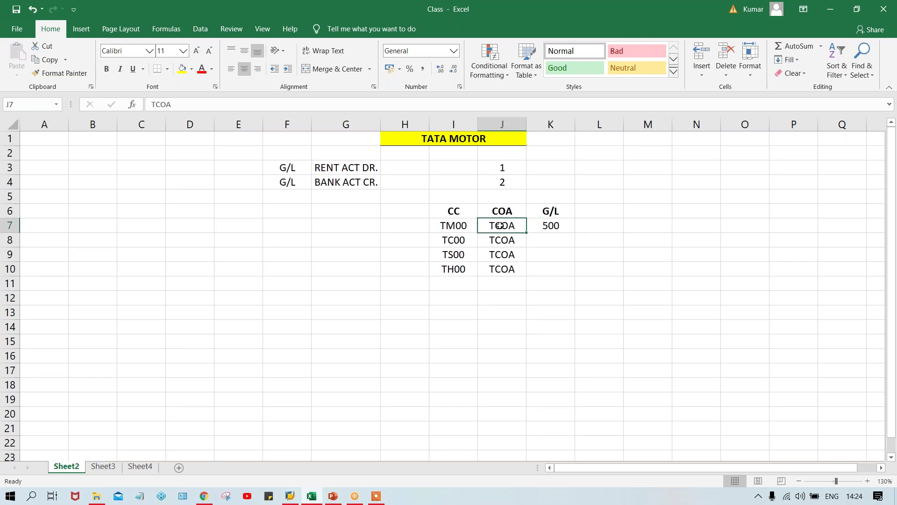
click(552, 225)
drag(553, 226, 561, 274)
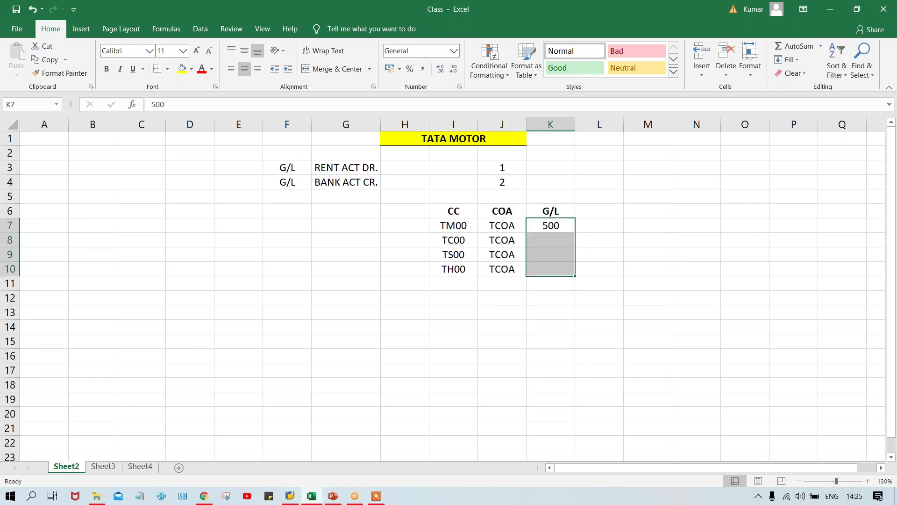
key(ctrl+d)
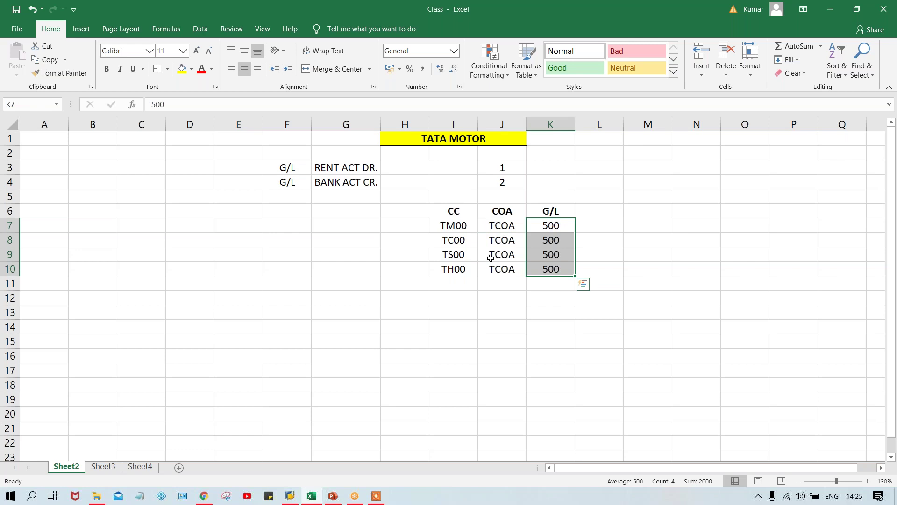
- Review how each company code in the CC column relates to its COA and G/L entries
click(447, 260)
click(462, 269)
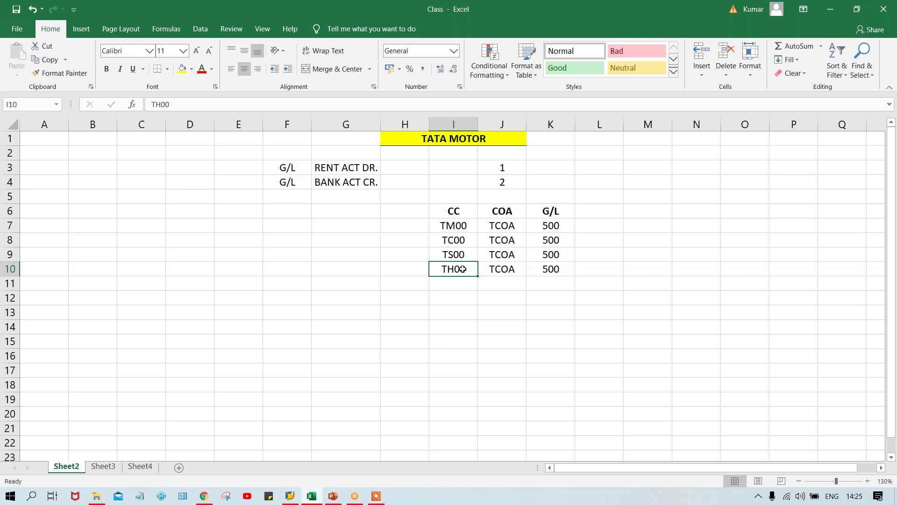
click(554, 227)
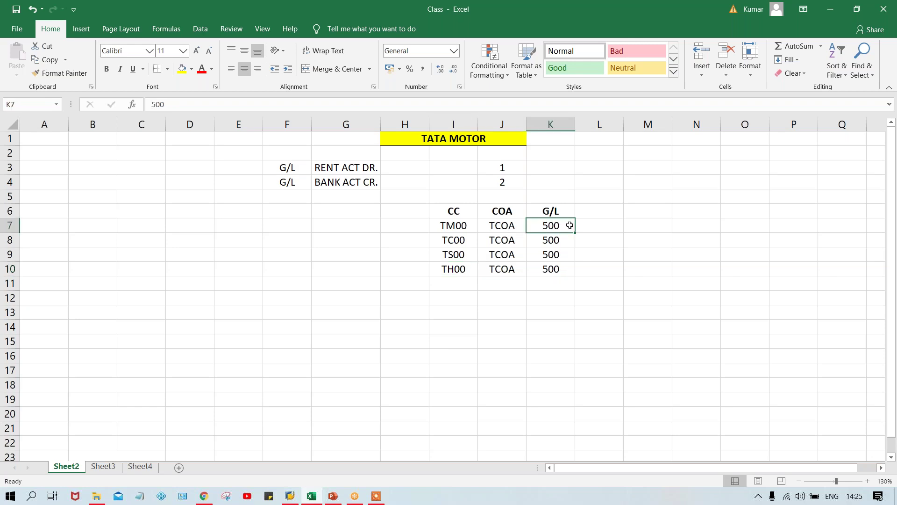
click(506, 227)
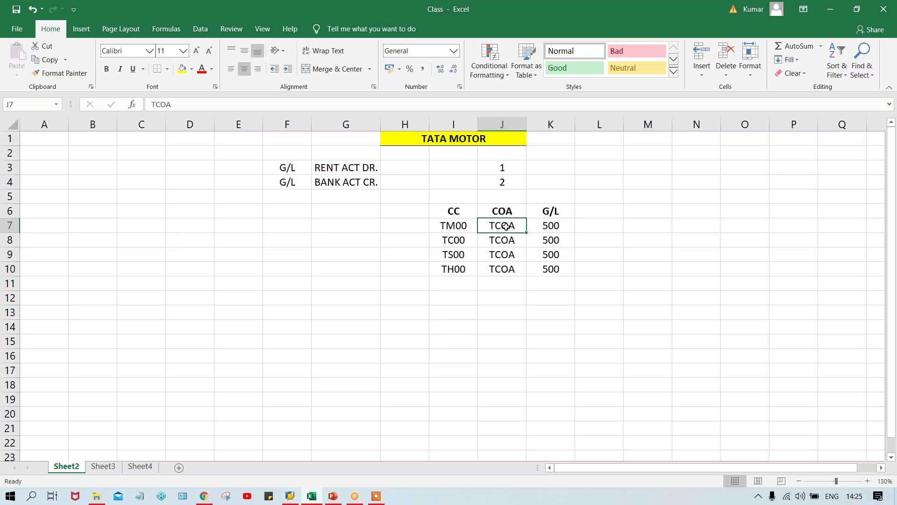
click(444, 224)
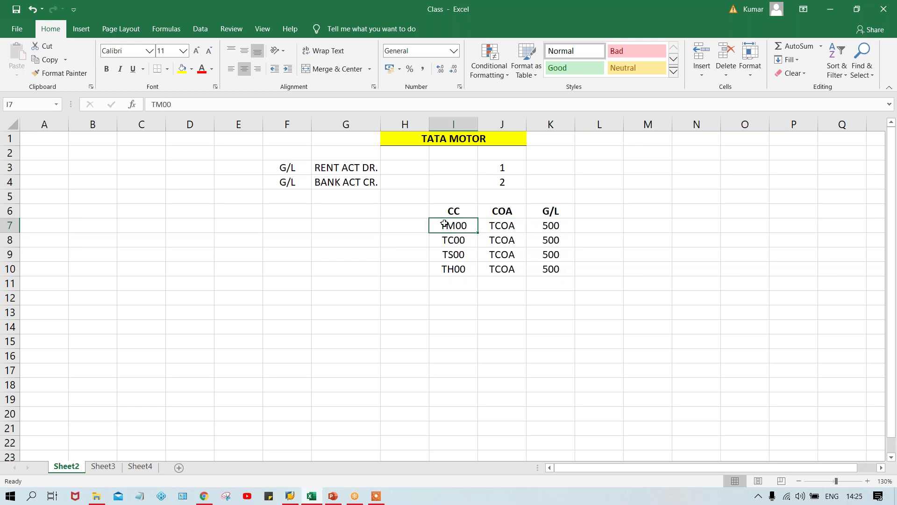
click(559, 224)
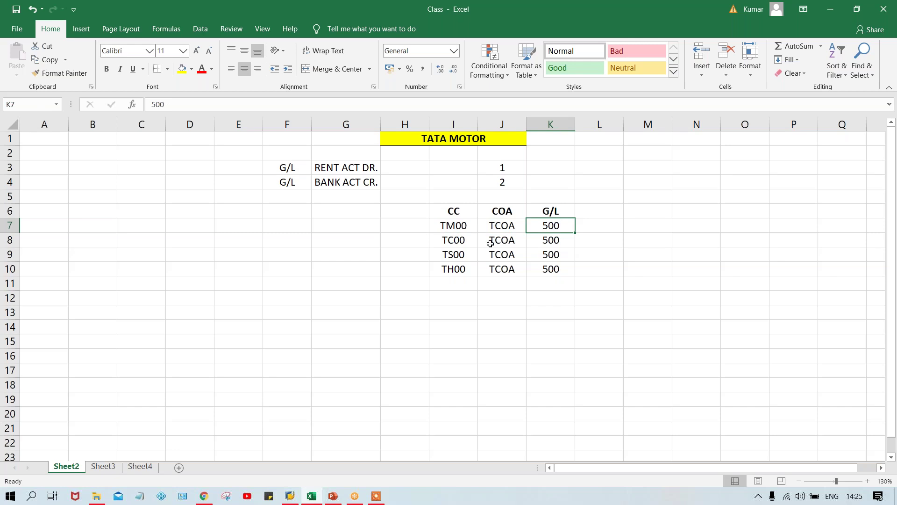
click(458, 241)
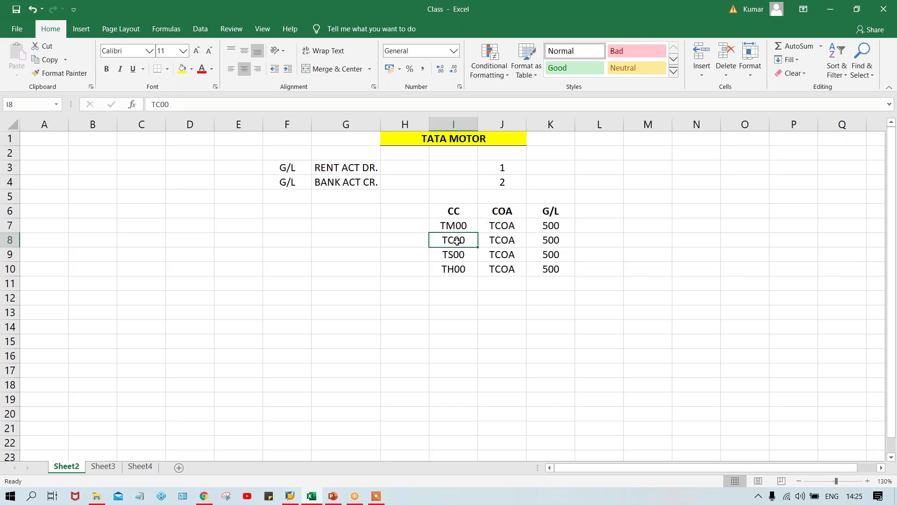
click(457, 255)
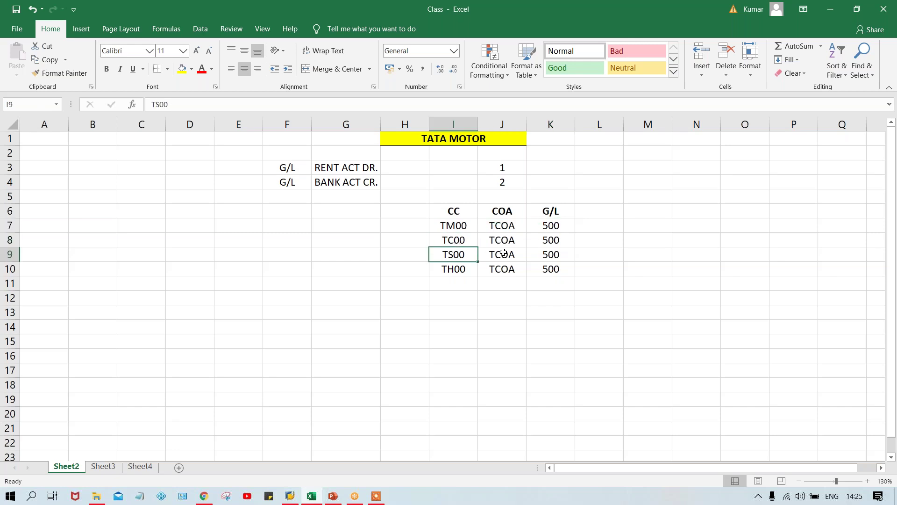
click(560, 264)
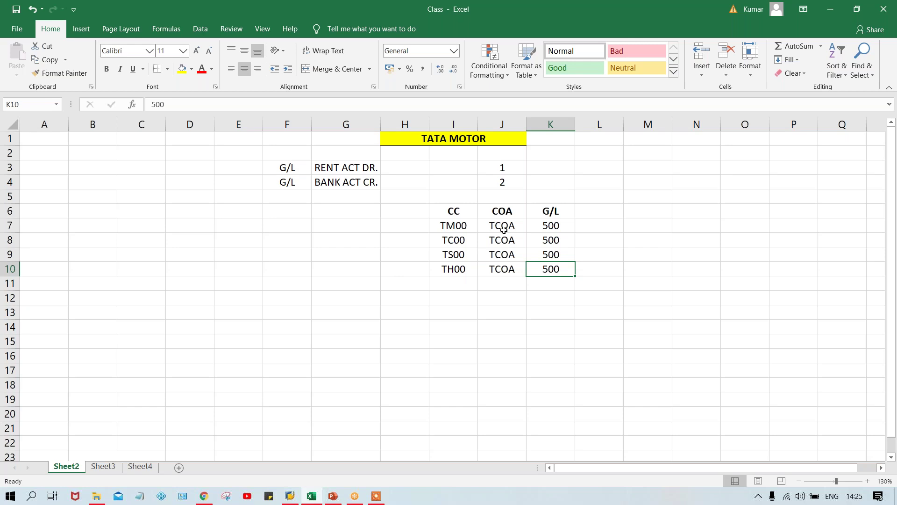
click(504, 229)
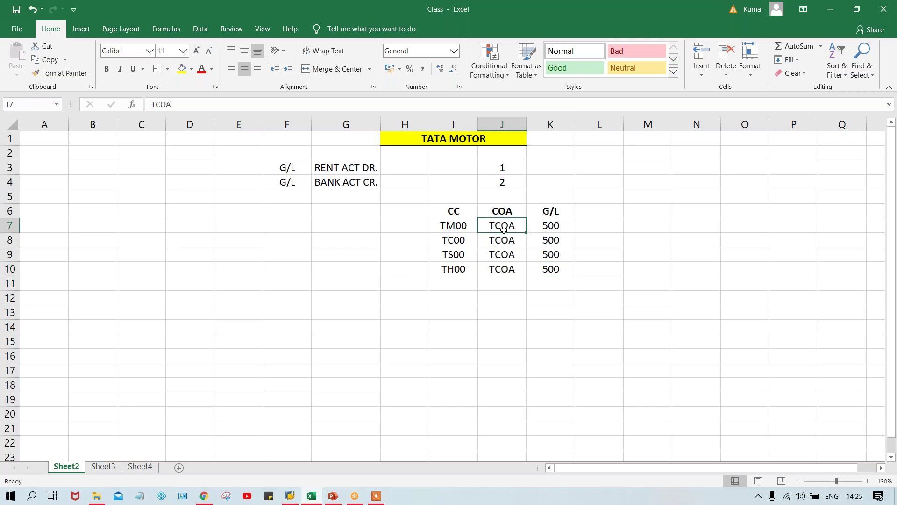
click(554, 229)
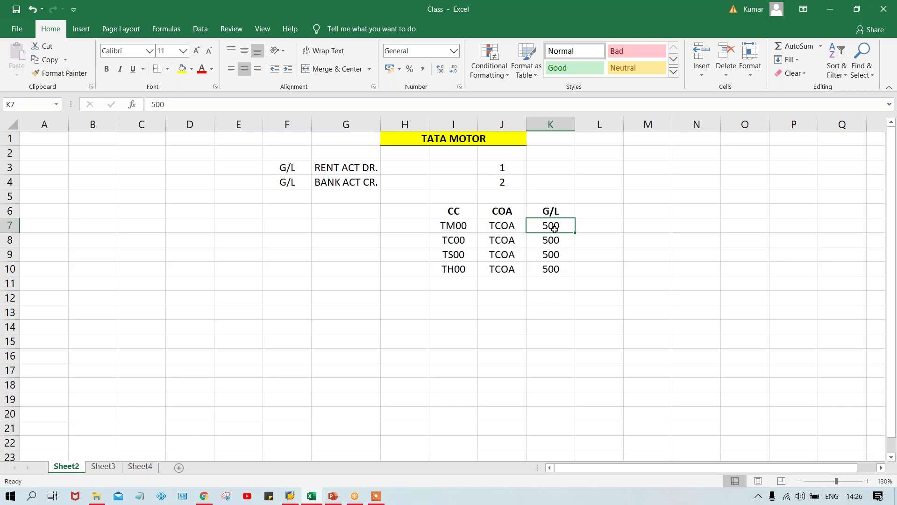
click(501, 224)
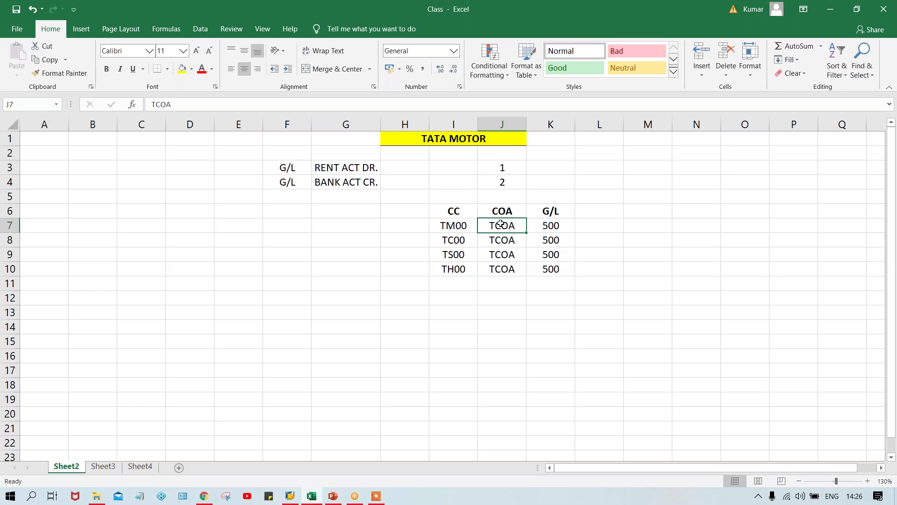
click(460, 227)
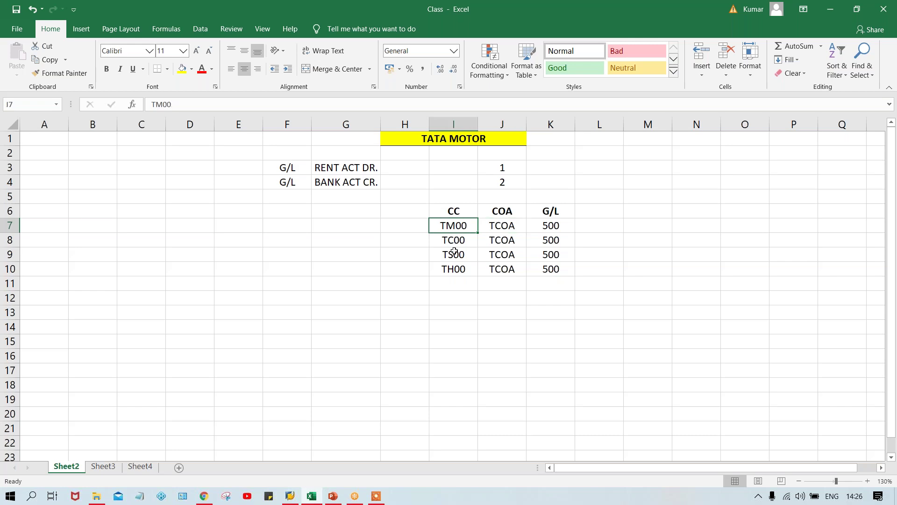
click(502, 242)
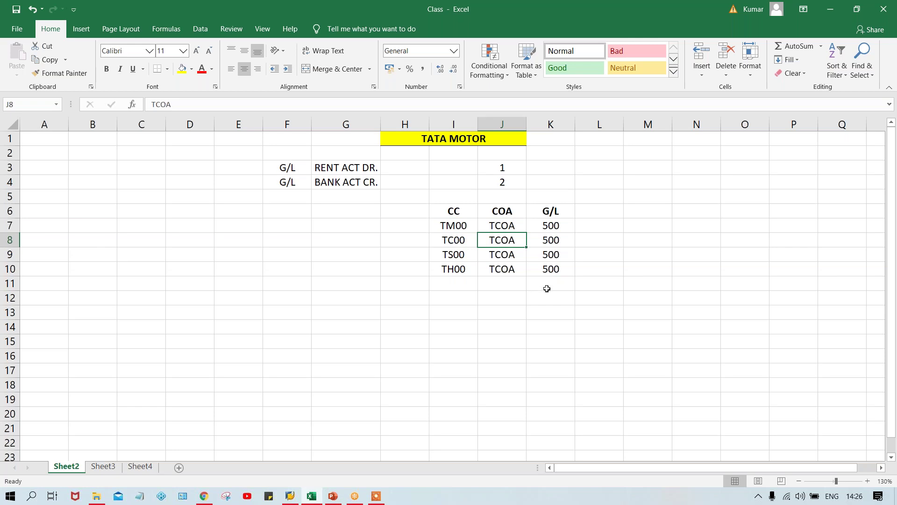
- Switch to SAP Logon 740 and move the client 800 logon window over to bring its frame fully into view
mouse_move(293, 494)
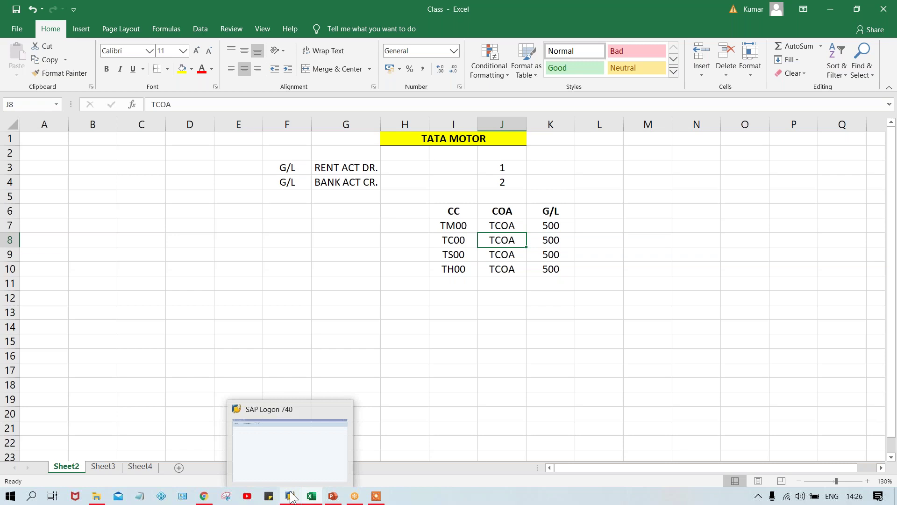
click(296, 461)
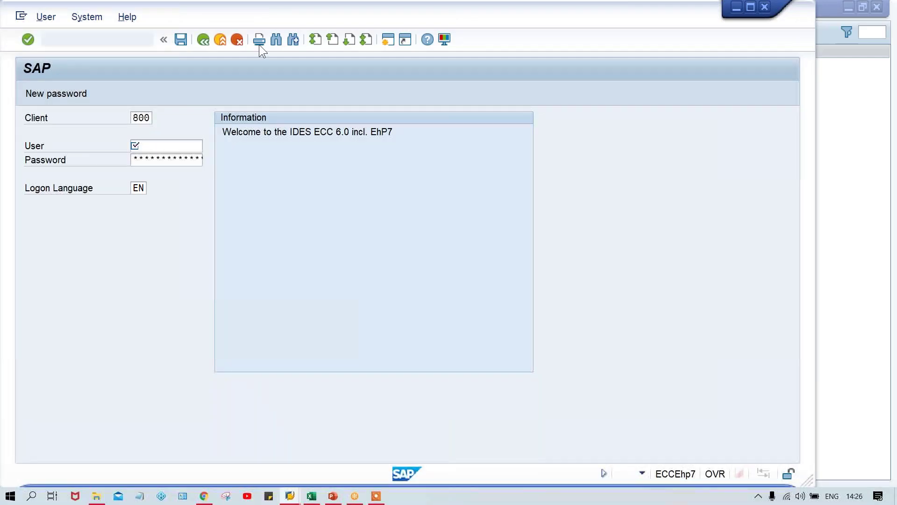
drag(255, 16, 335, 17)
- Try to log on to SAP client 800 with a saved user name and the account password, and close the logon window
click(227, 146)
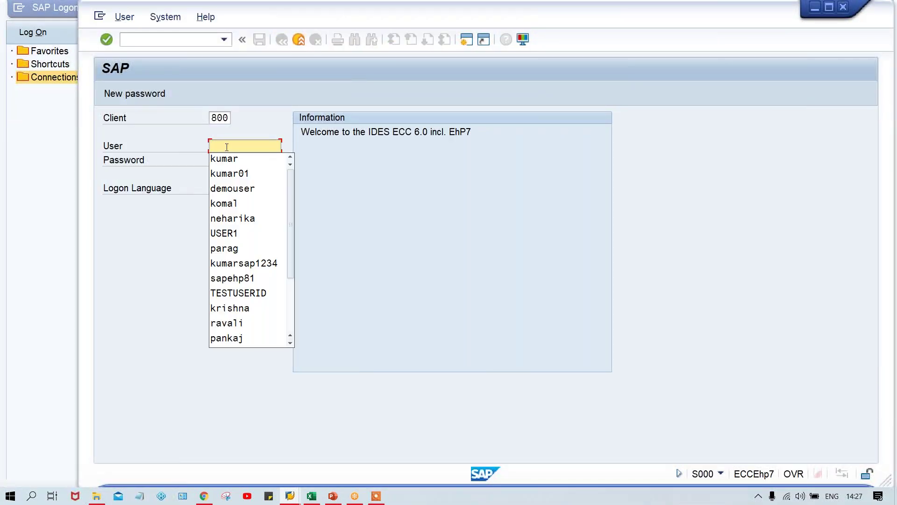
key(Down)
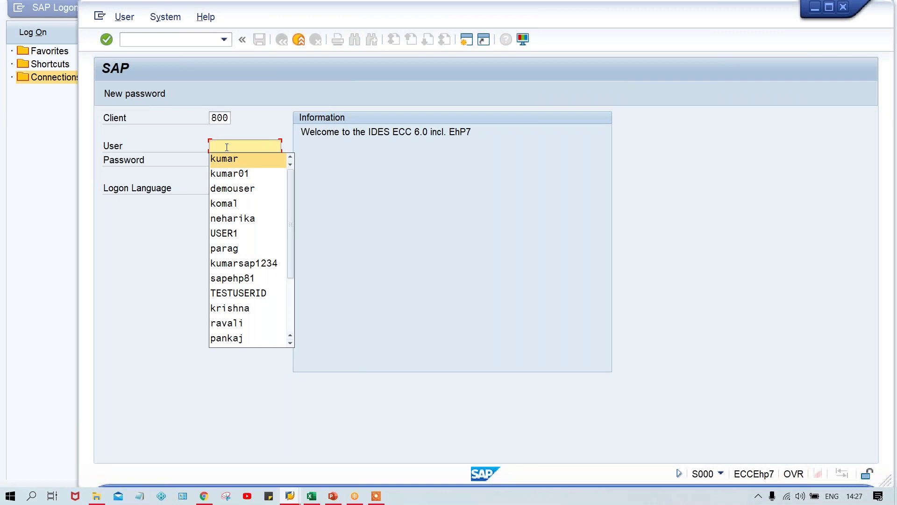
key(Return)
key(Tab)
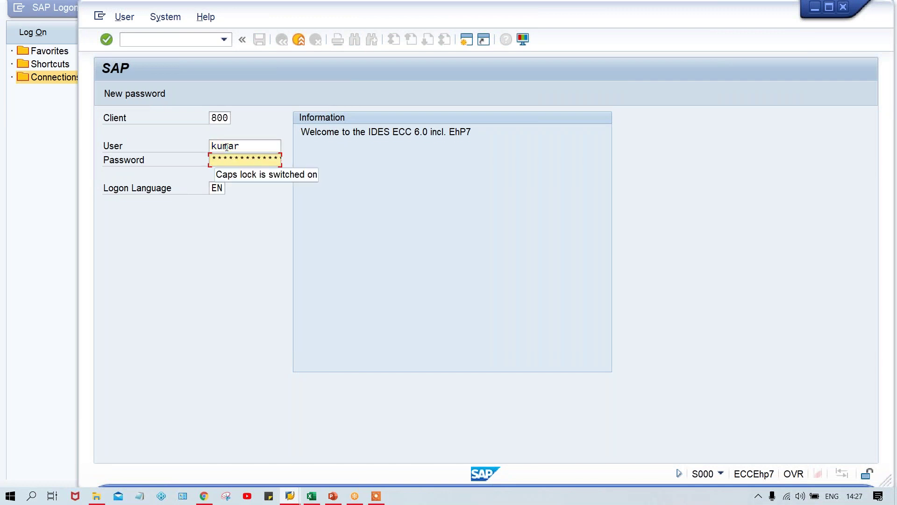
key(Caps_Lock)
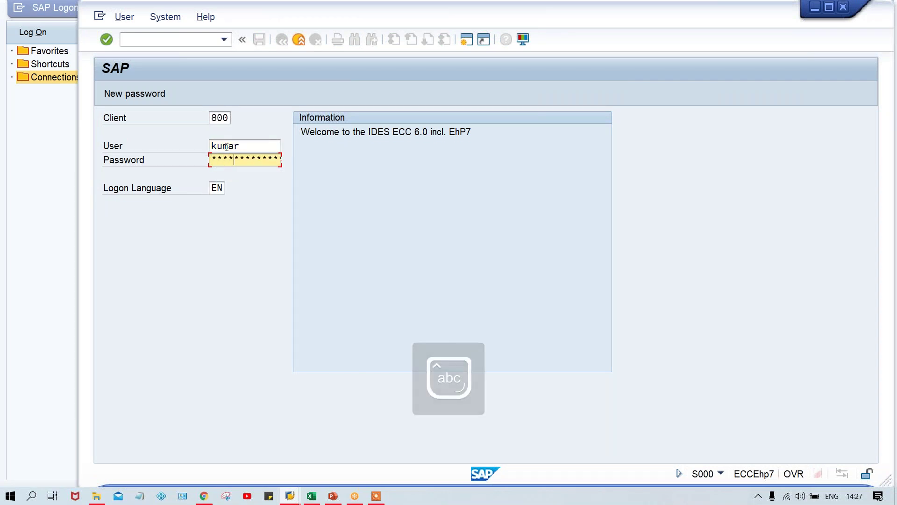
key(Return)
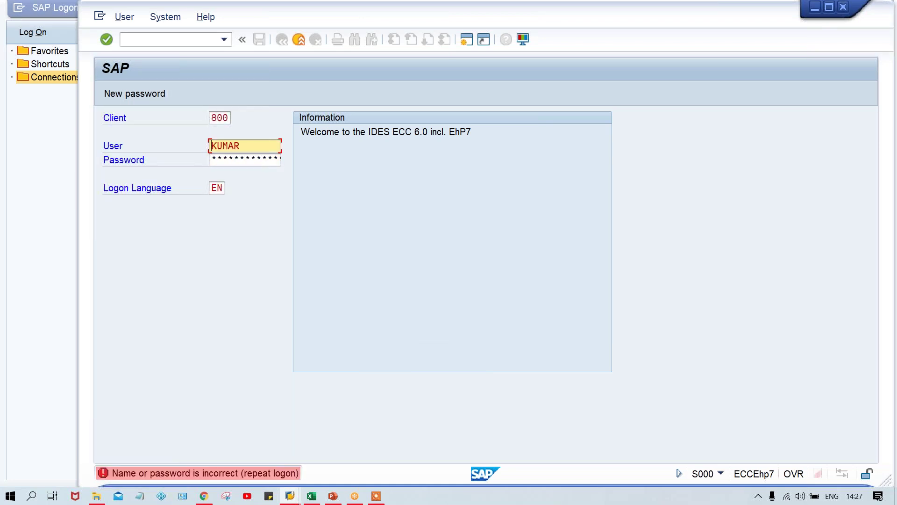
click(846, 7)
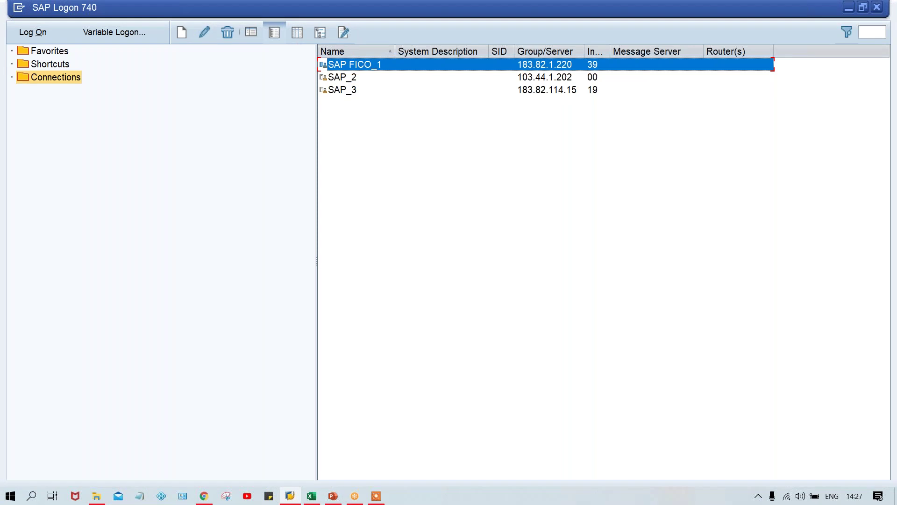
- Open the SAP_2 connection and log on to client 800 with a saved user name and the account password
click(349, 78)
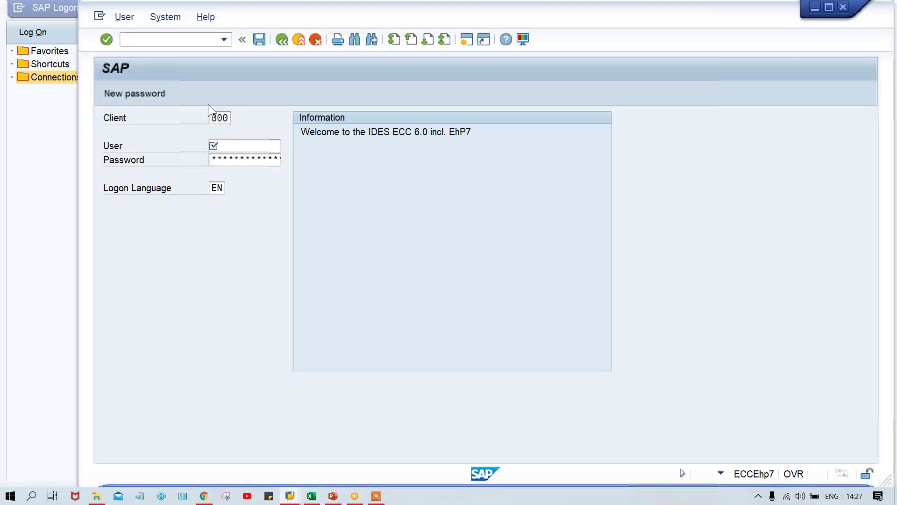
double_click(235, 146)
key(Delete)
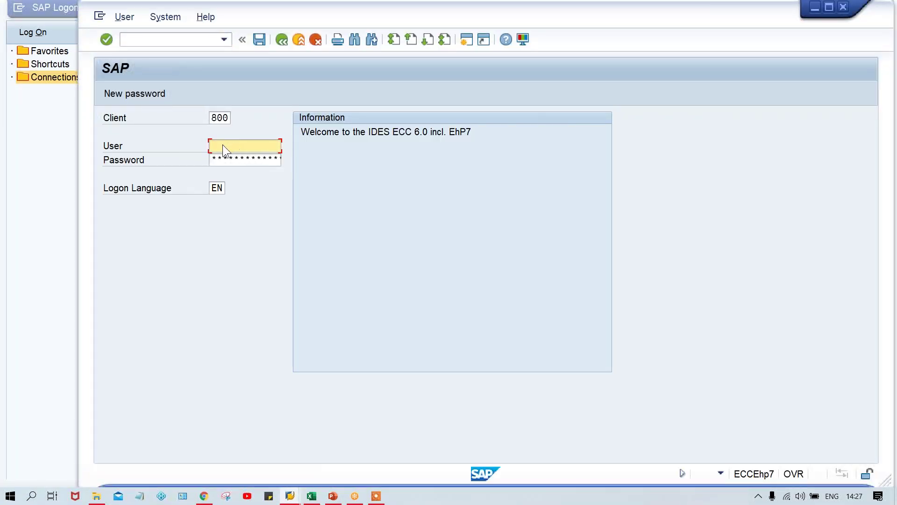
key(BackSpace)
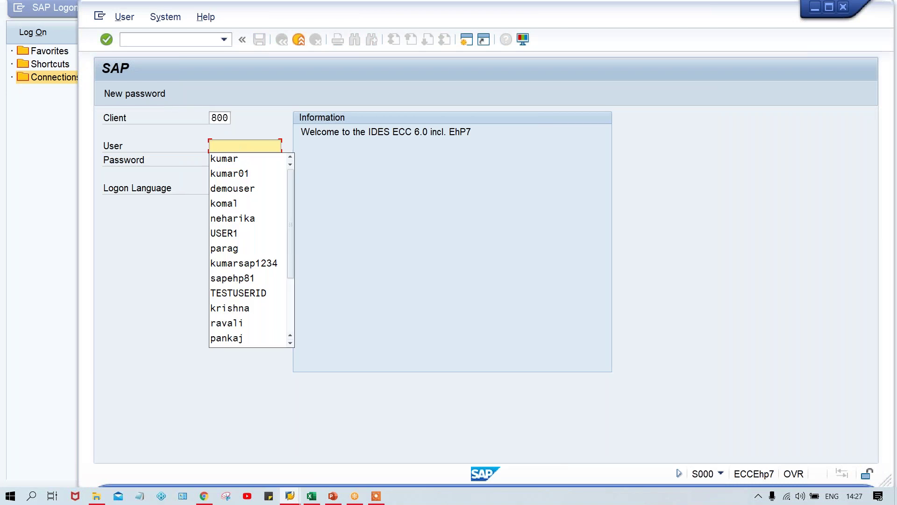
key(Down)
key(Return)
key(Tab)
key(ctrl+v)
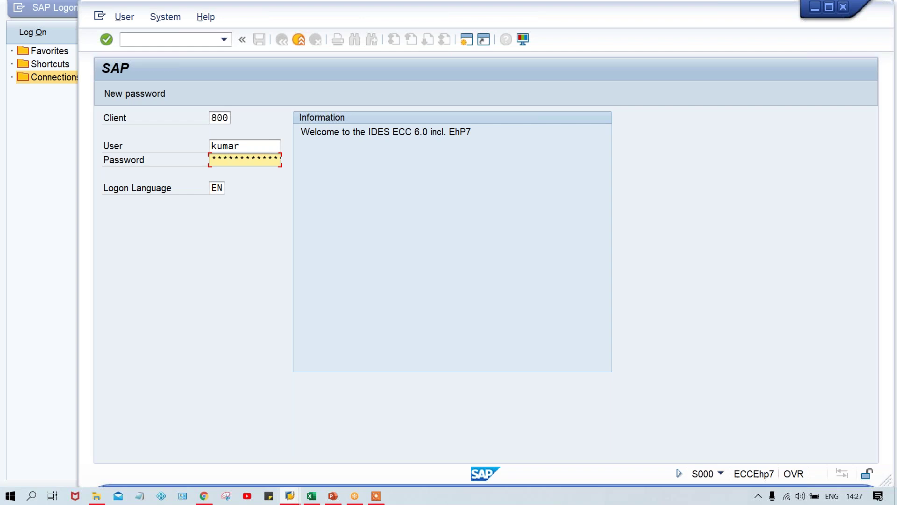
key(Return)
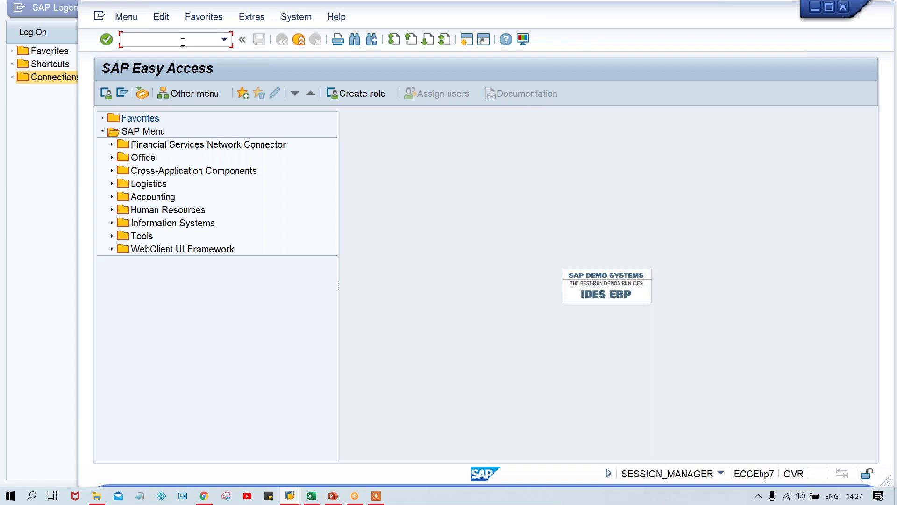
- Switch to Excel and list O COA, C COA and G COA in cells I12 to I14 below the company codes
key(Caps_Lock)
click(311, 496)
click(455, 302)
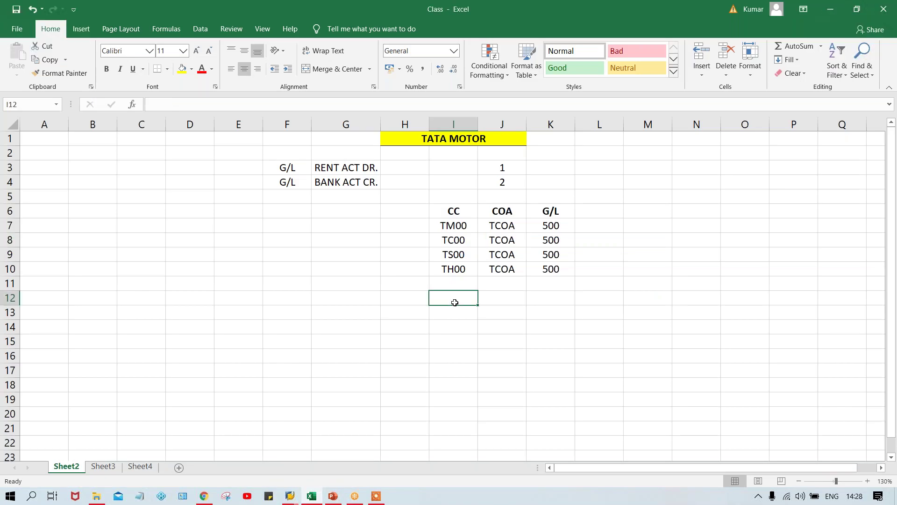
text(O COA)
key(Return)
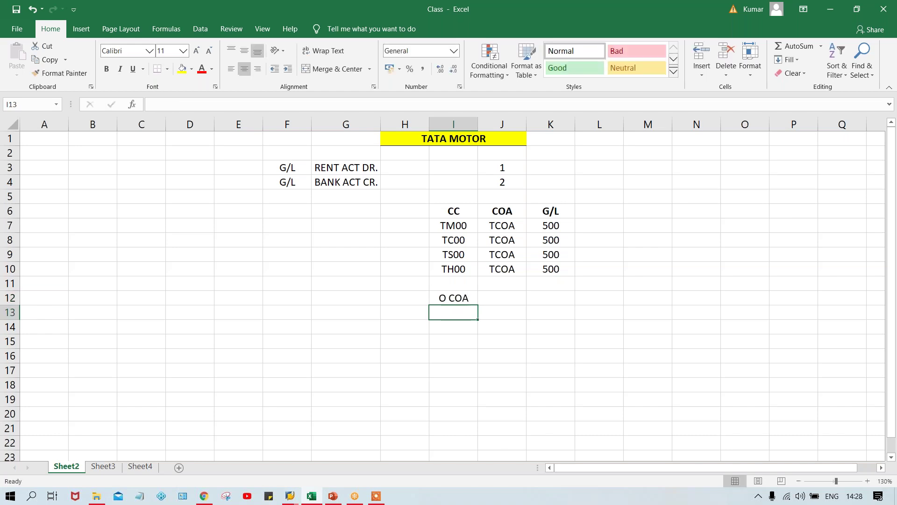
text(C COA)
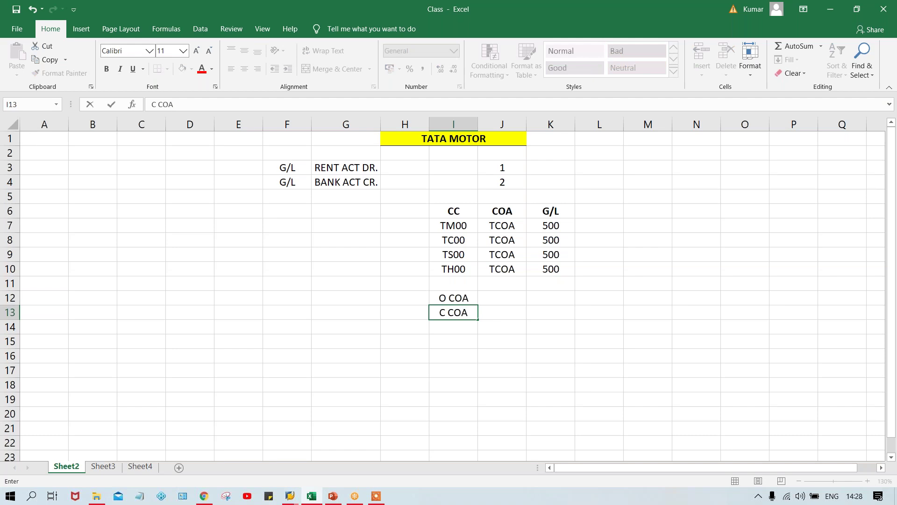
key(Return)
text(G )
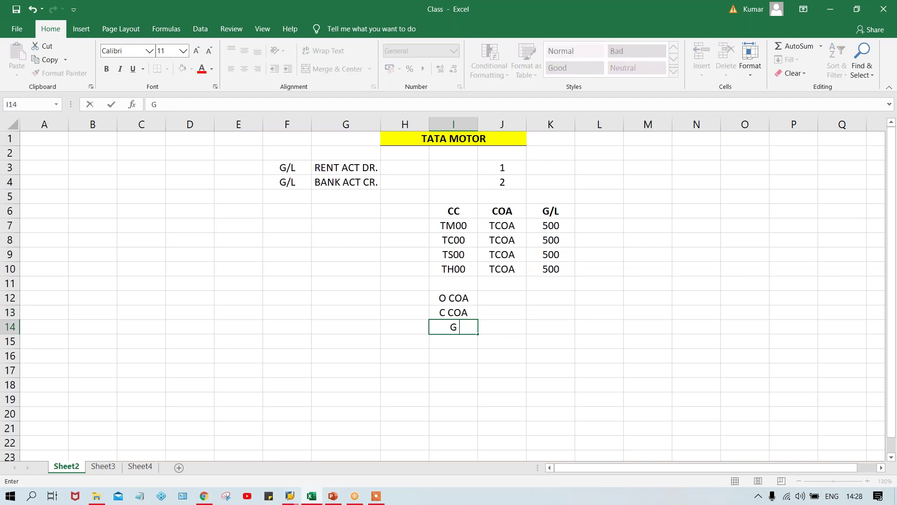
text(COA)
key(Return)
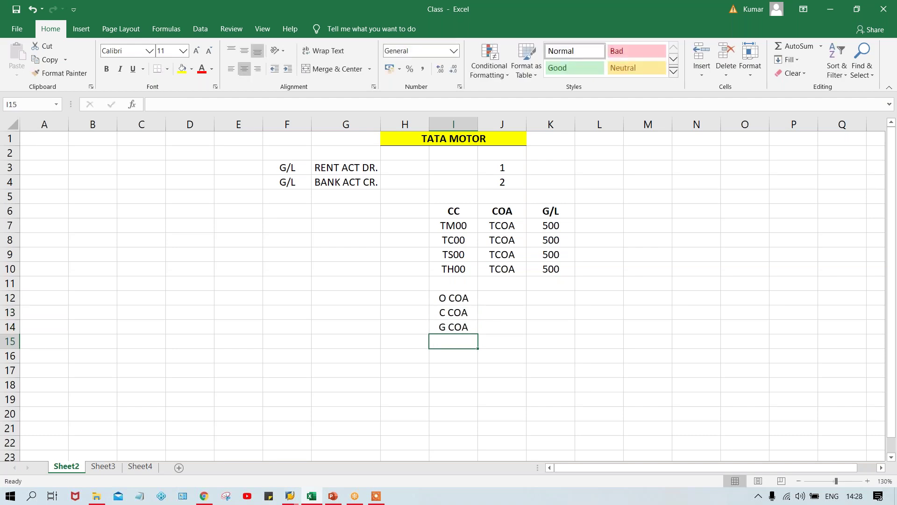
- Replace the COA entries in J7 through J10 with A, B, C and D, one for each company code
click(502, 295)
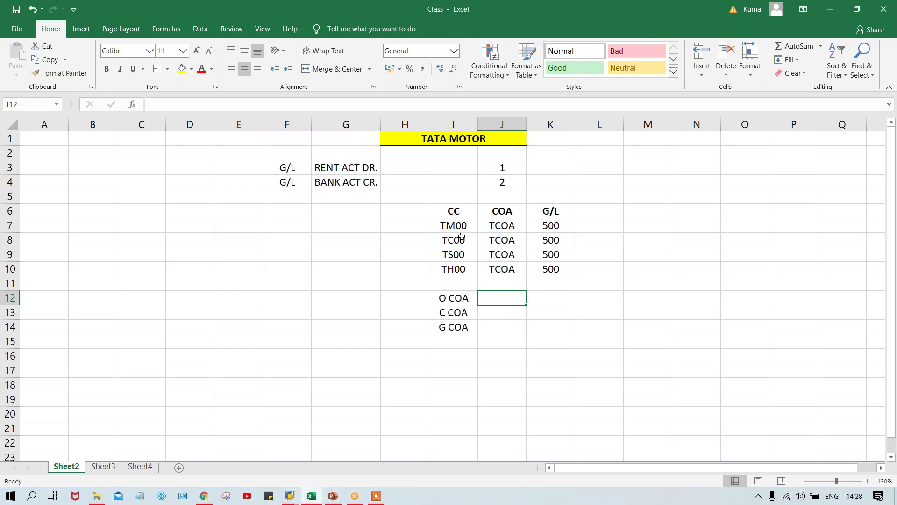
drag(448, 227, 456, 265)
click(502, 226)
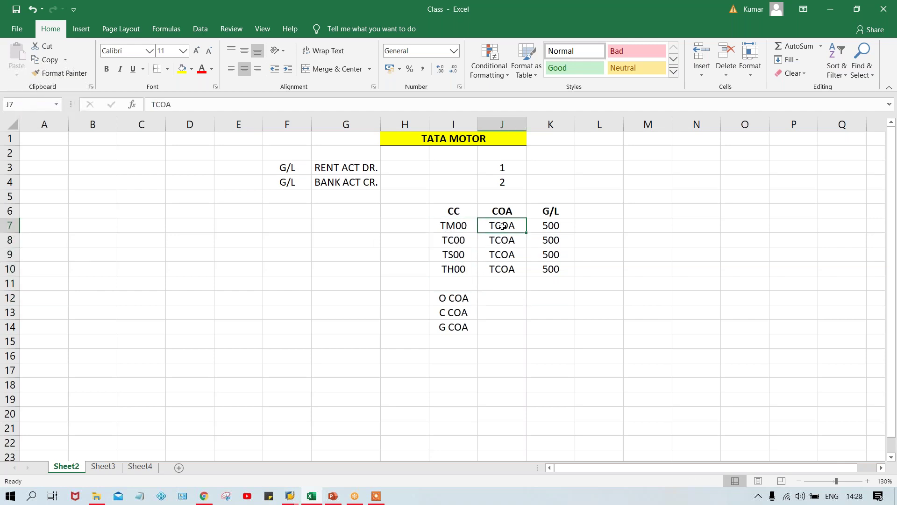
text(A)
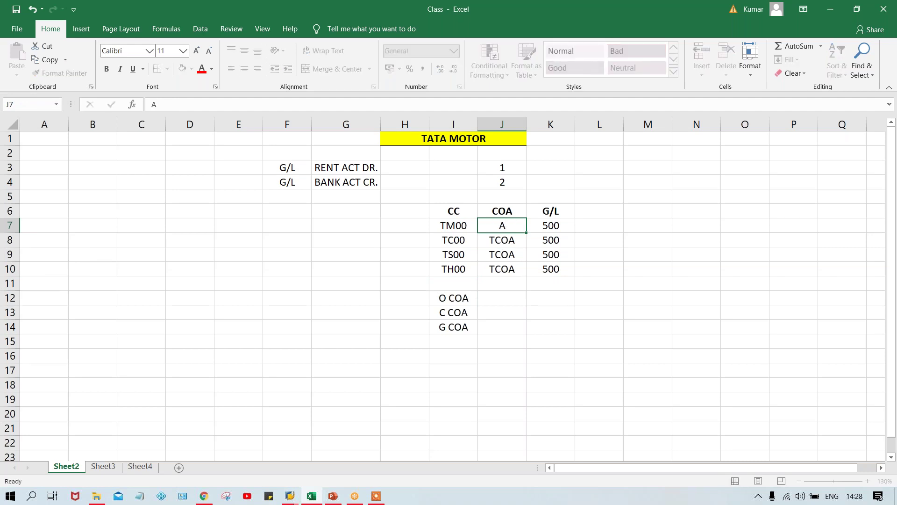
key(Return)
text(B)
key(Return)
text(C)
key(Return)
text(D)
key(Return)
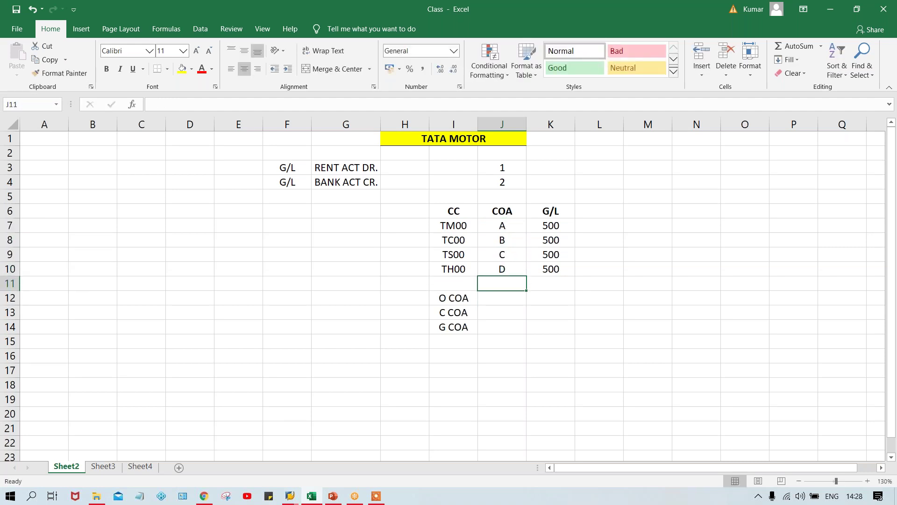
- Review how the company codes relate to the separate charts of accounts and the G/L entries
click(549, 224)
click(501, 225)
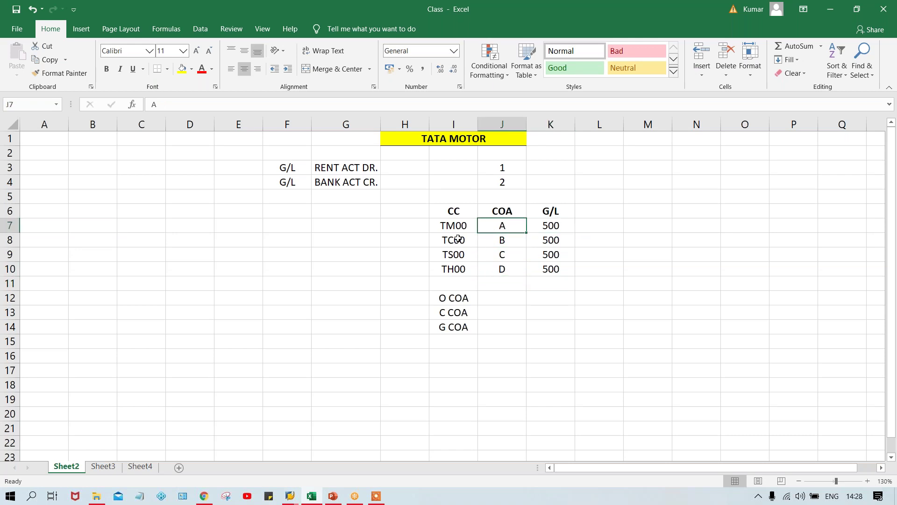
drag(496, 226, 498, 265)
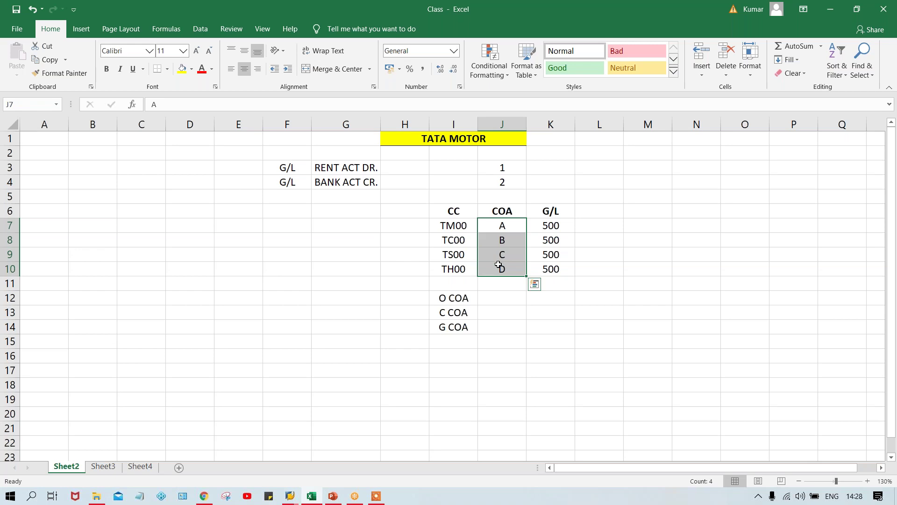
click(451, 227)
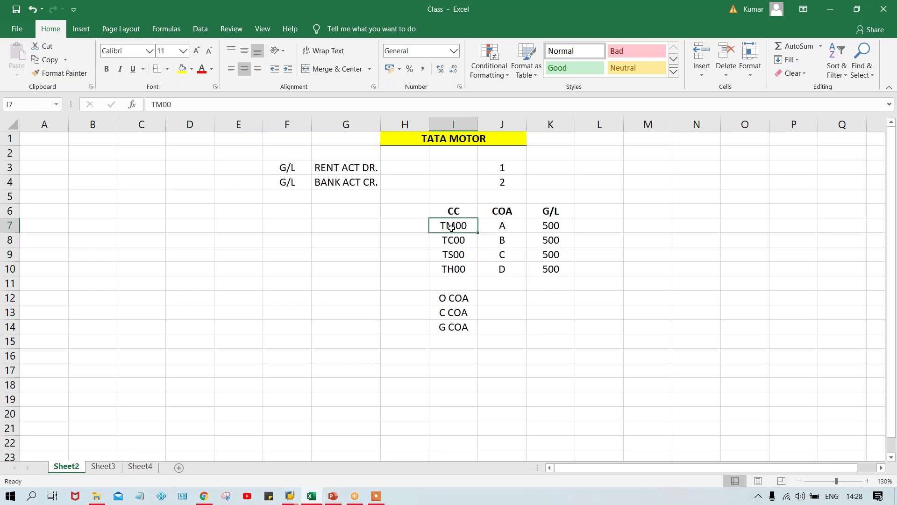
click(591, 223)
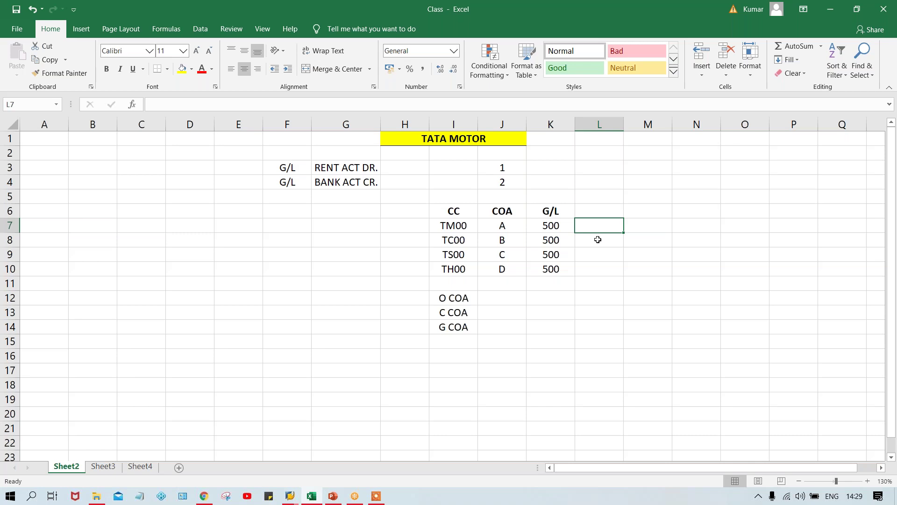
drag(501, 226, 501, 277)
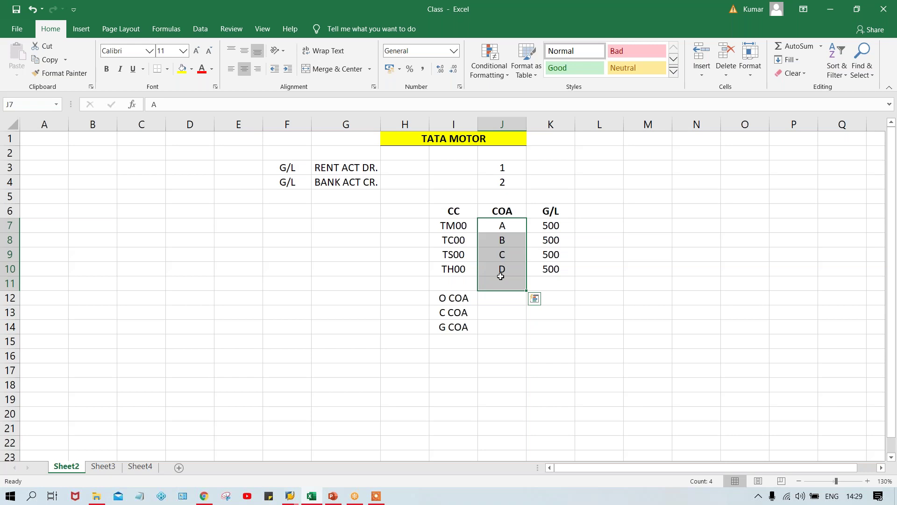
click(489, 344)
click(458, 225)
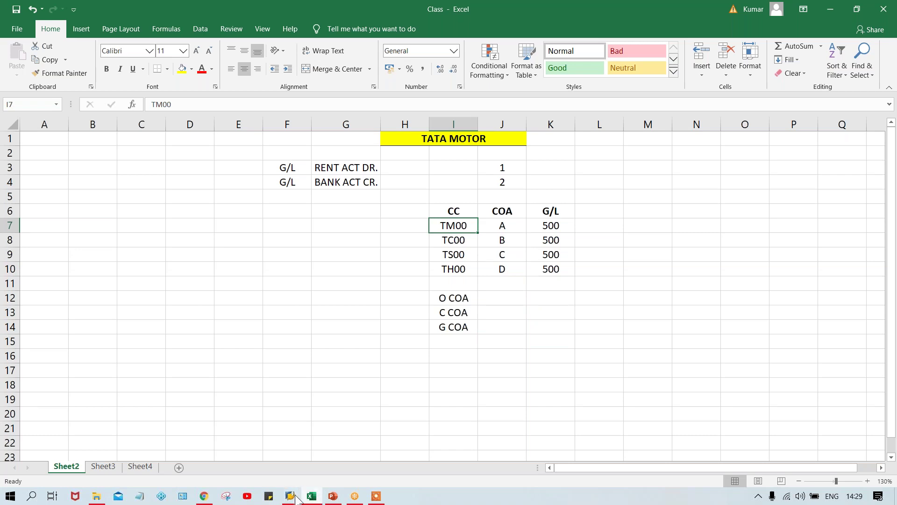
- Switch to the SAP Easy Access session and open the list of all charts of accounts with transaction OB13
mouse_move(294, 497)
click(330, 462)
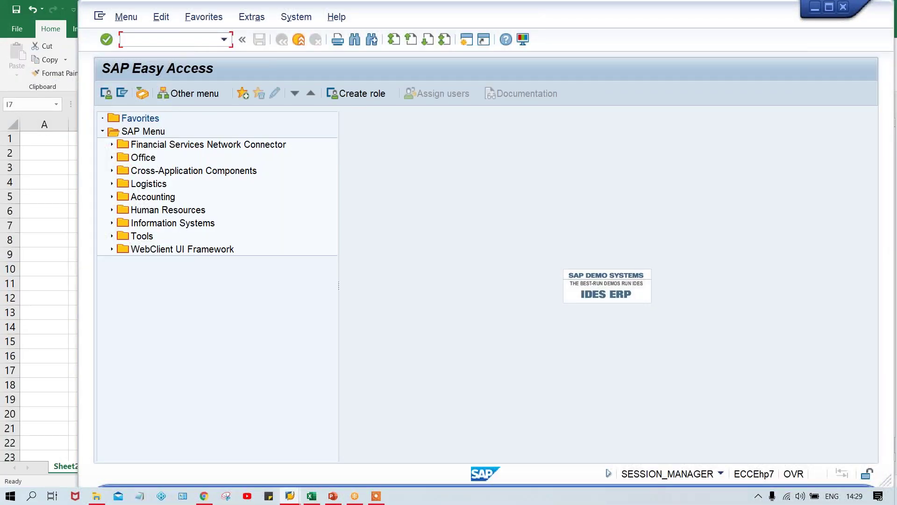
text(OB13)
key(Return)
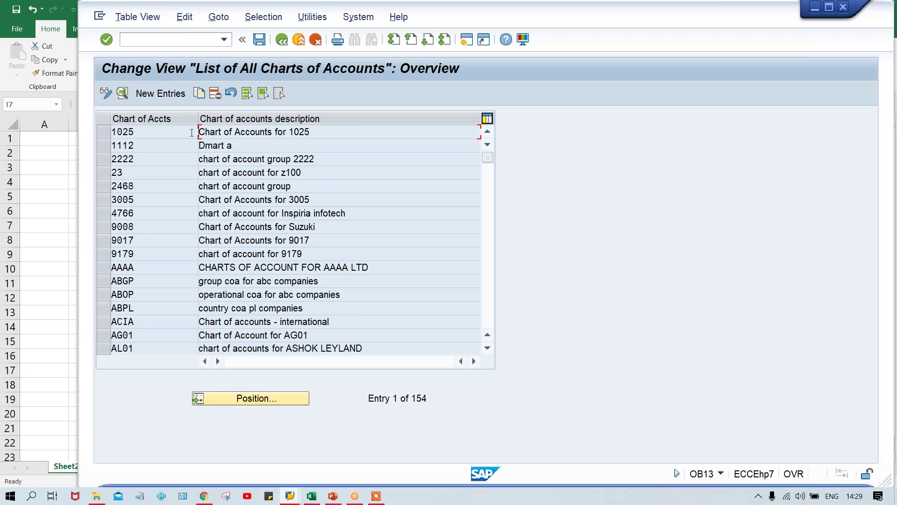
- Start a new chart of accounts entry TCOA with description TATA MOTOR COA and English as the maintenance language
click(164, 93)
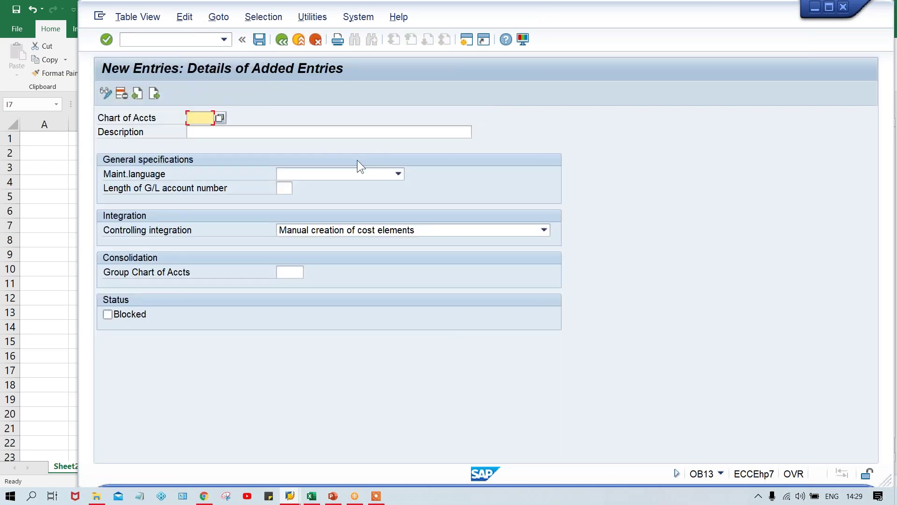
text(TC)
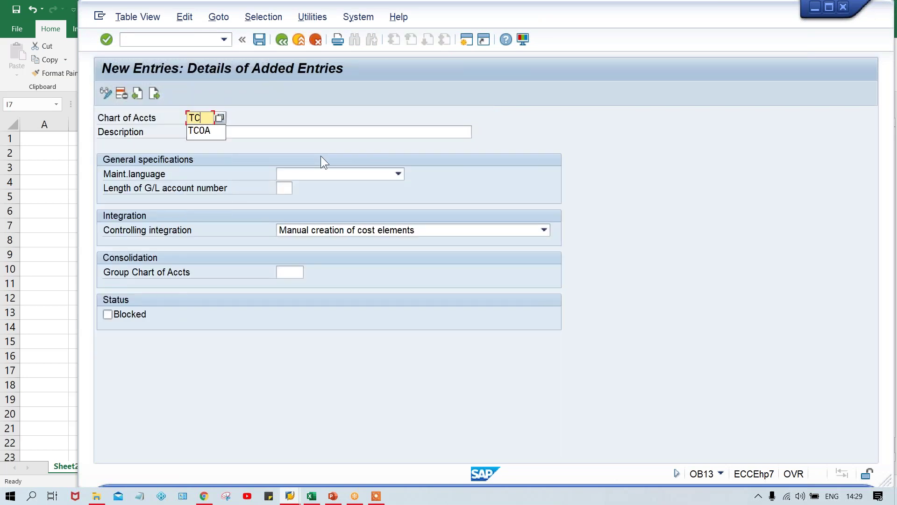
text(0A)
key(Tab)
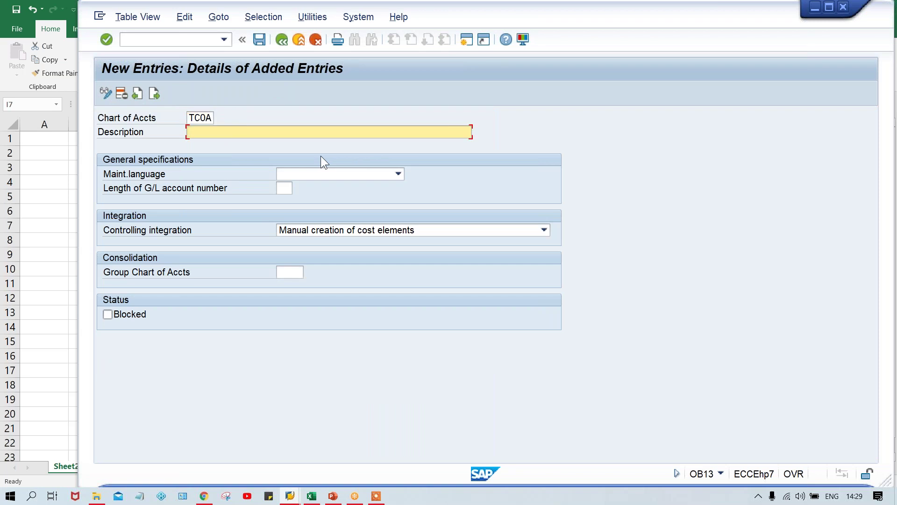
text(T)
key(Down)
key(Return)
key(Tab)
key(e)
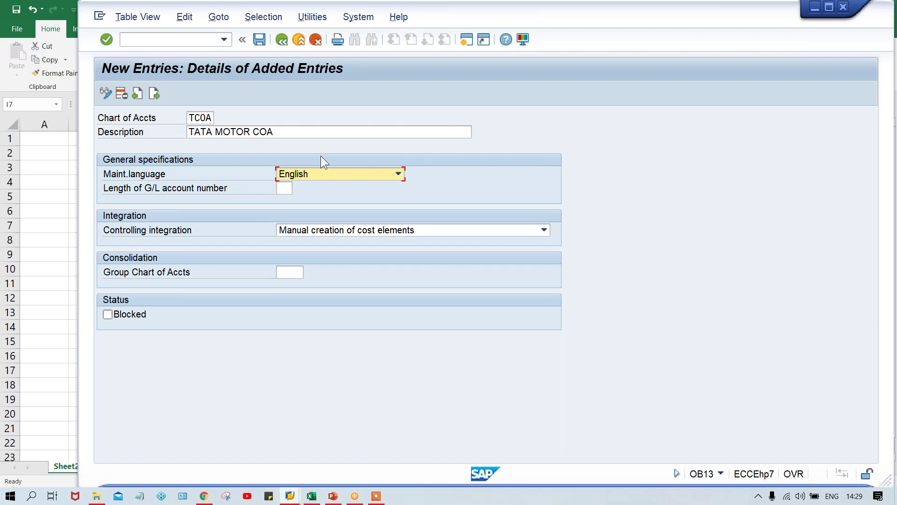
key(Tab)
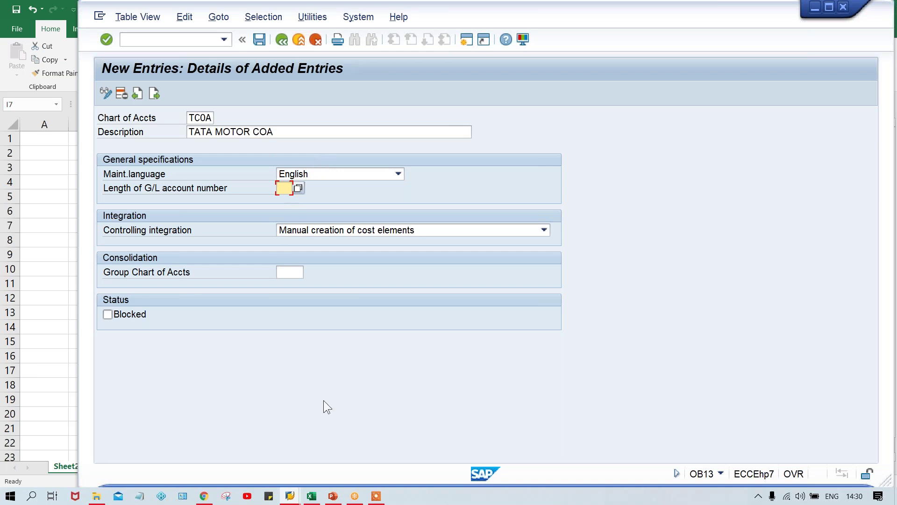
- Switch to Excel and enter the sample numbers 4000 in G9 and 4001 in G10, with 10 beside them in F9
click(312, 496)
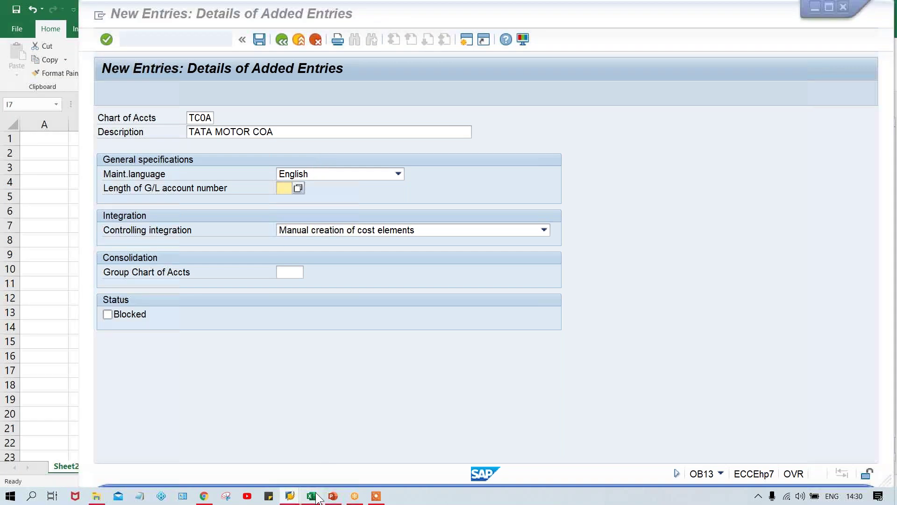
click(325, 259)
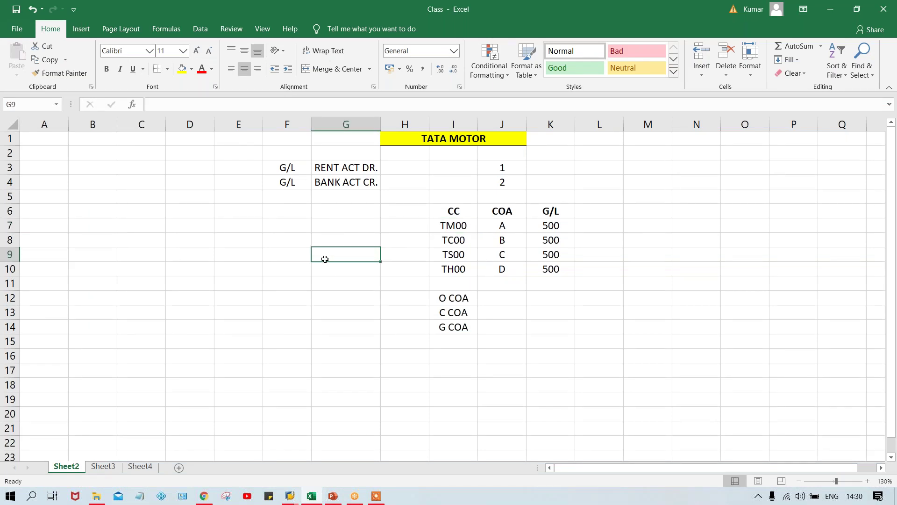
text(4000)
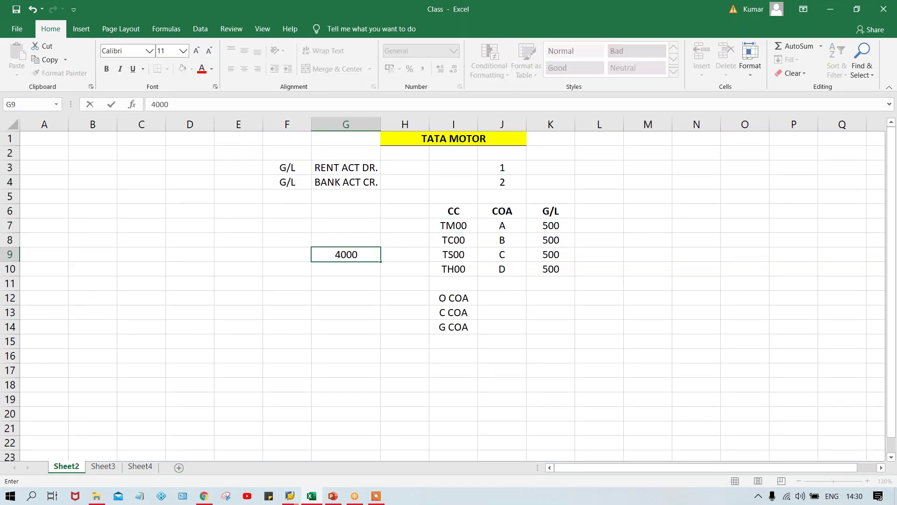
key(Return)
text(4001)
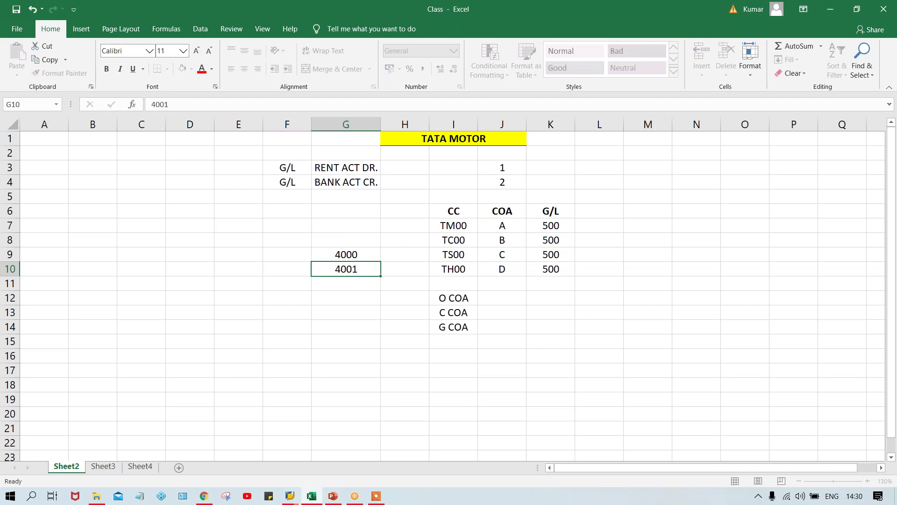
key(Return)
click(356, 258)
click(357, 271)
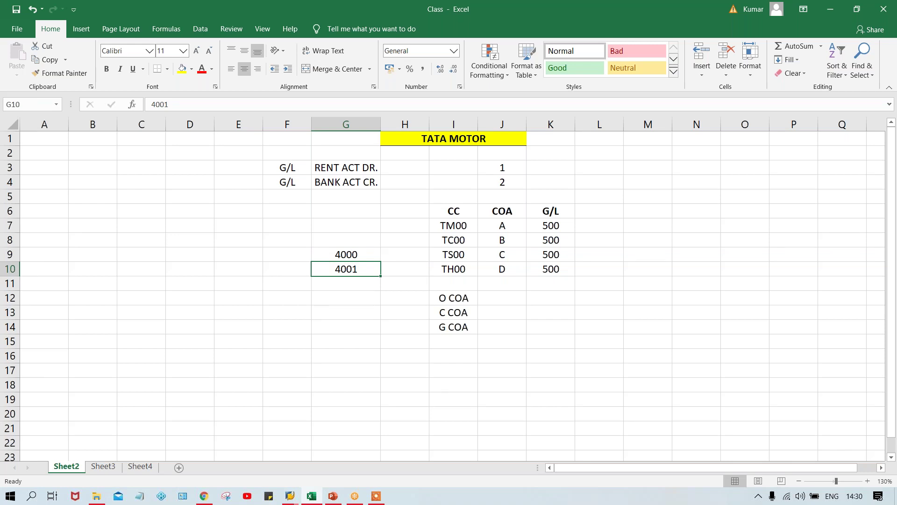
click(286, 255)
text(10)
key(Return)
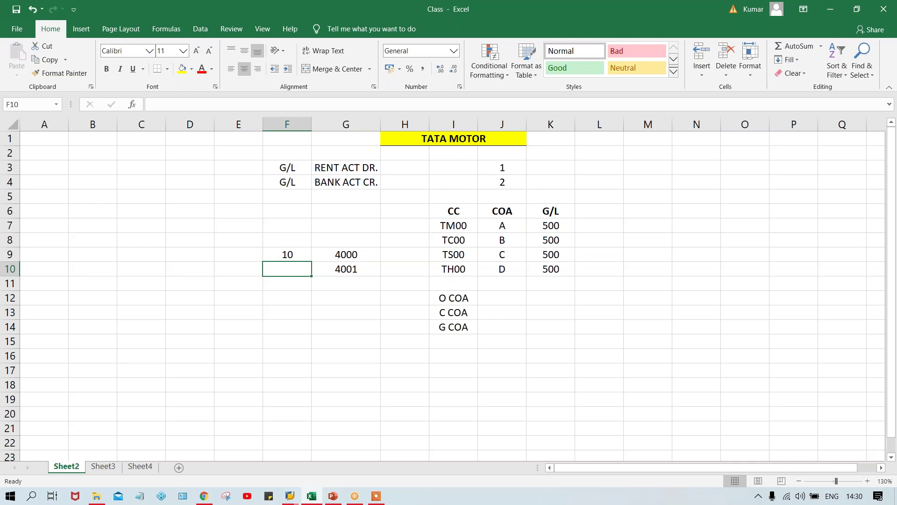
- Switch back to the new SAP chart of accounts entry and set the G/L account number length to 04
key(alt+Tab)
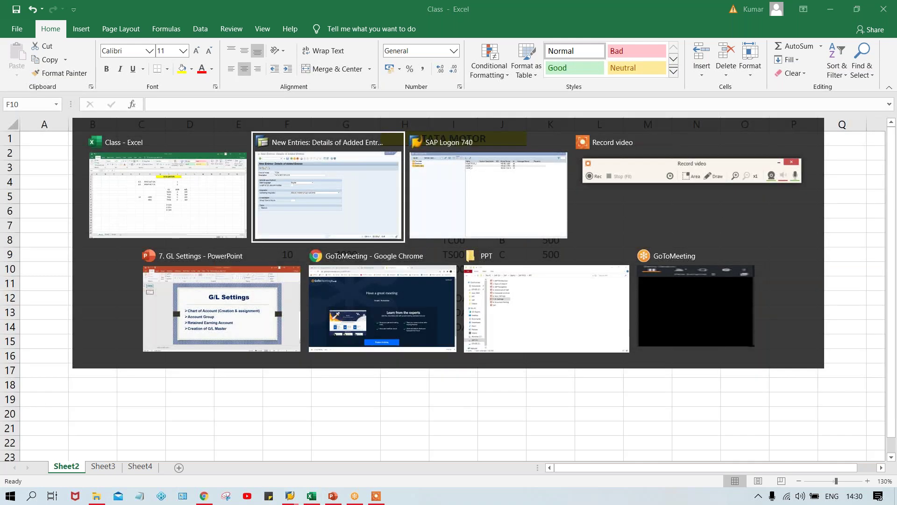
text(04)
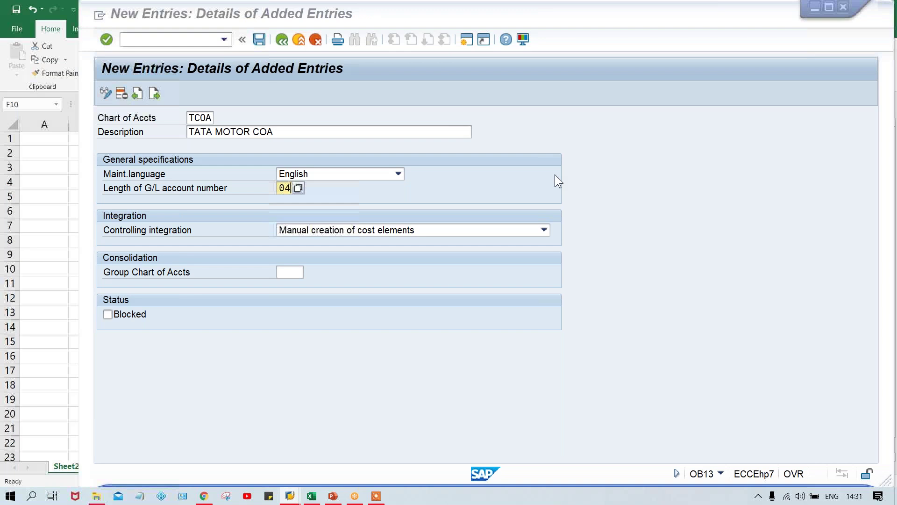
key(alt+Tab)
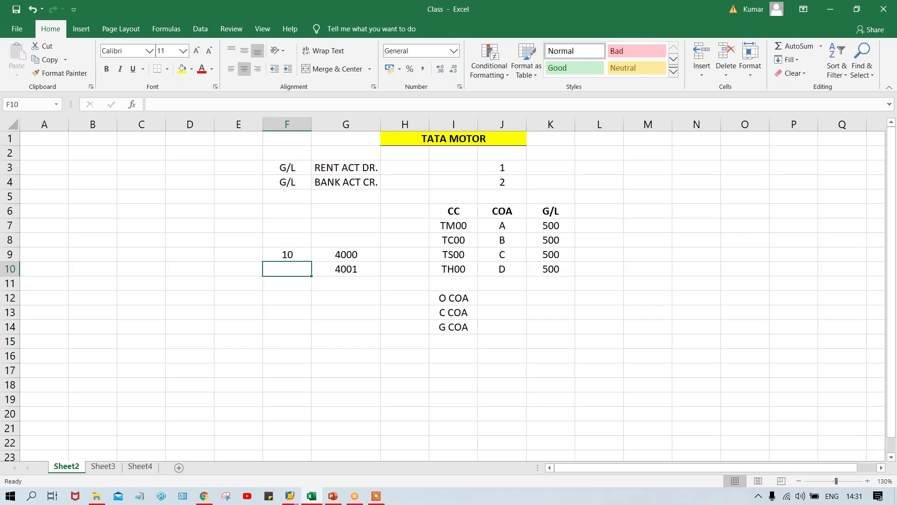
key(alt+Tab)
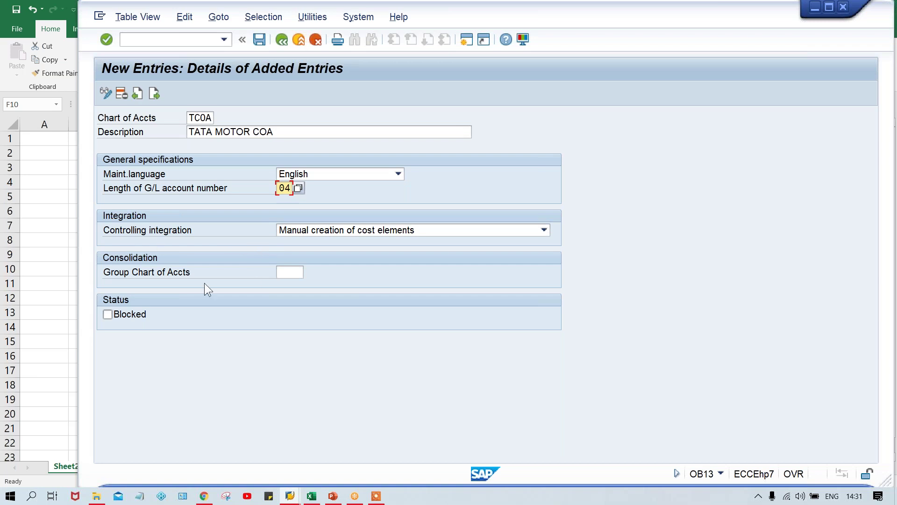
click(286, 273)
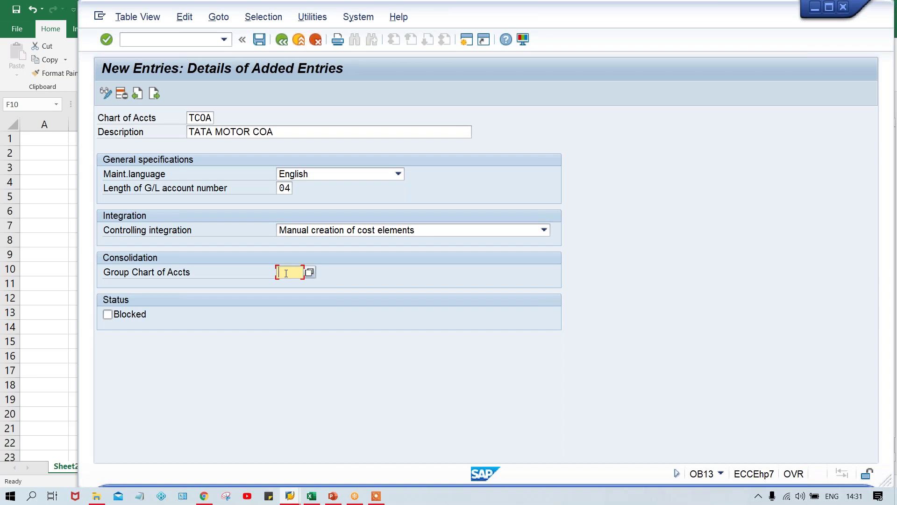
click(192, 119)
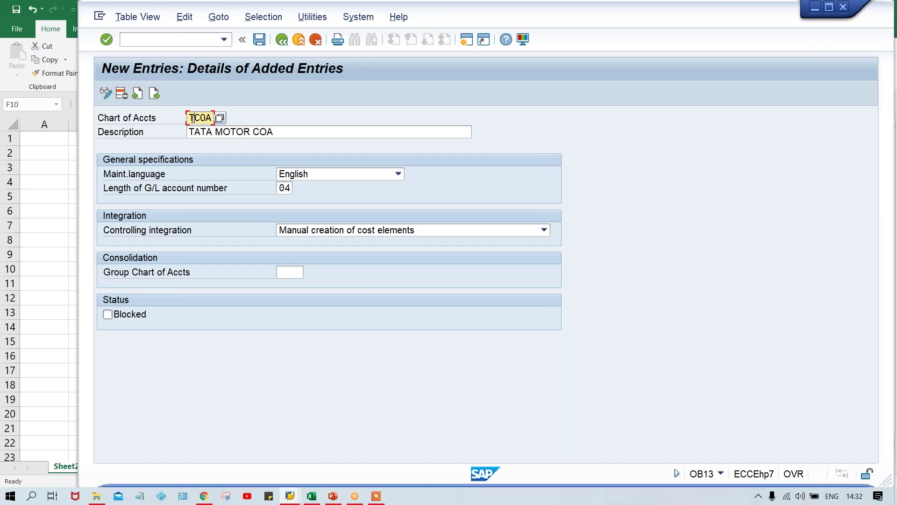
click(298, 272)
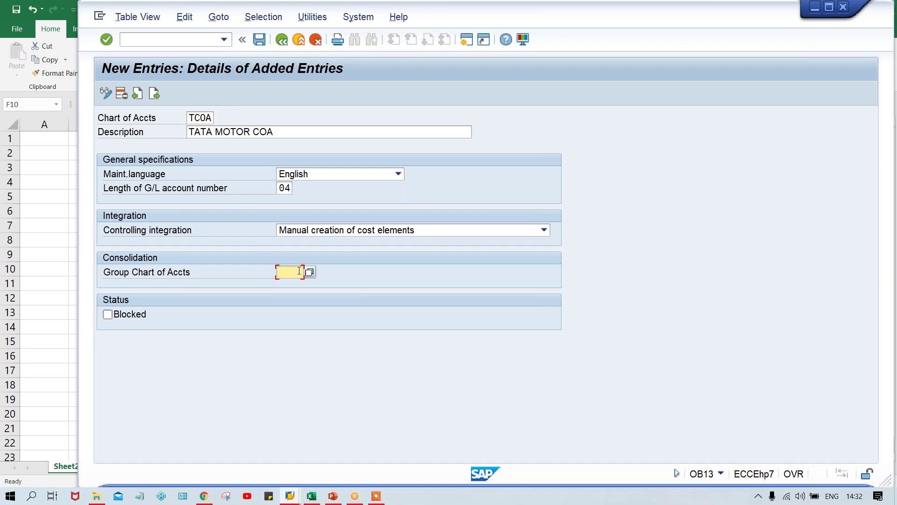
- Validate the new chart of accounts TCOA with the group chart of accounts left blank, and save the entry
key(Return)
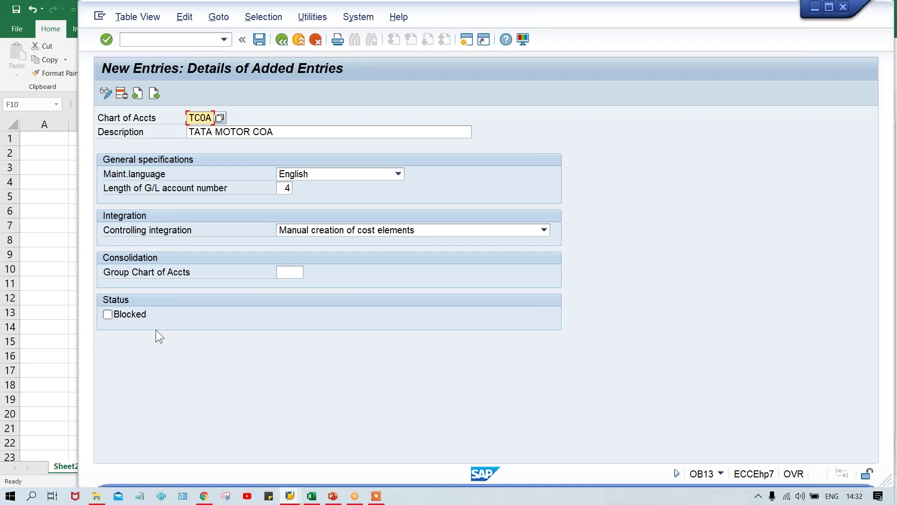
key(ctrl+s)
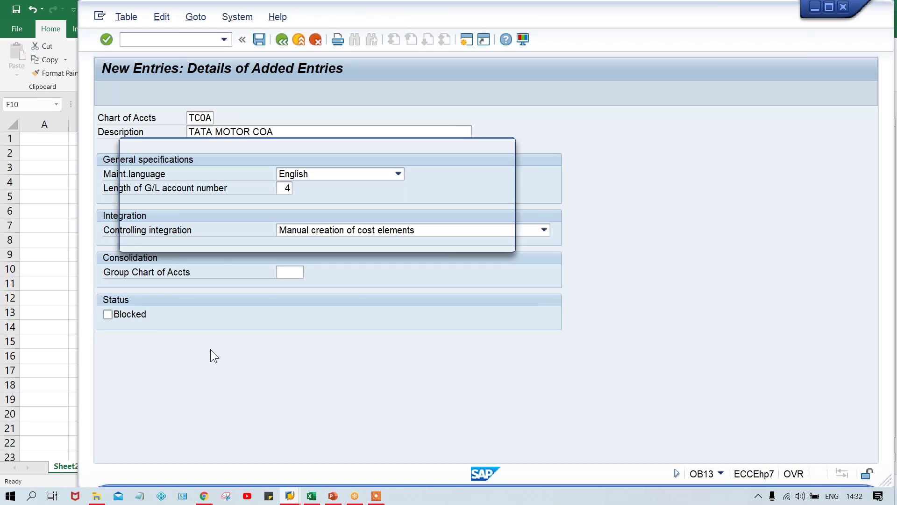
key(Return)
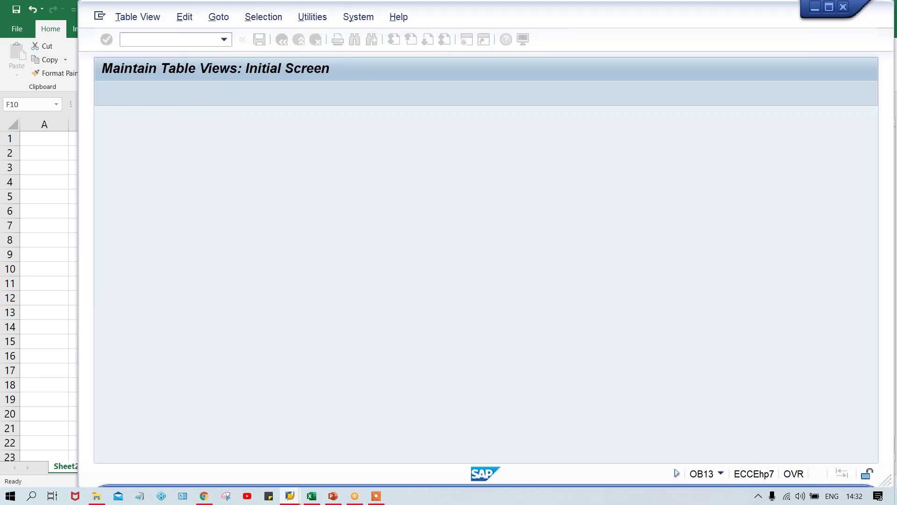